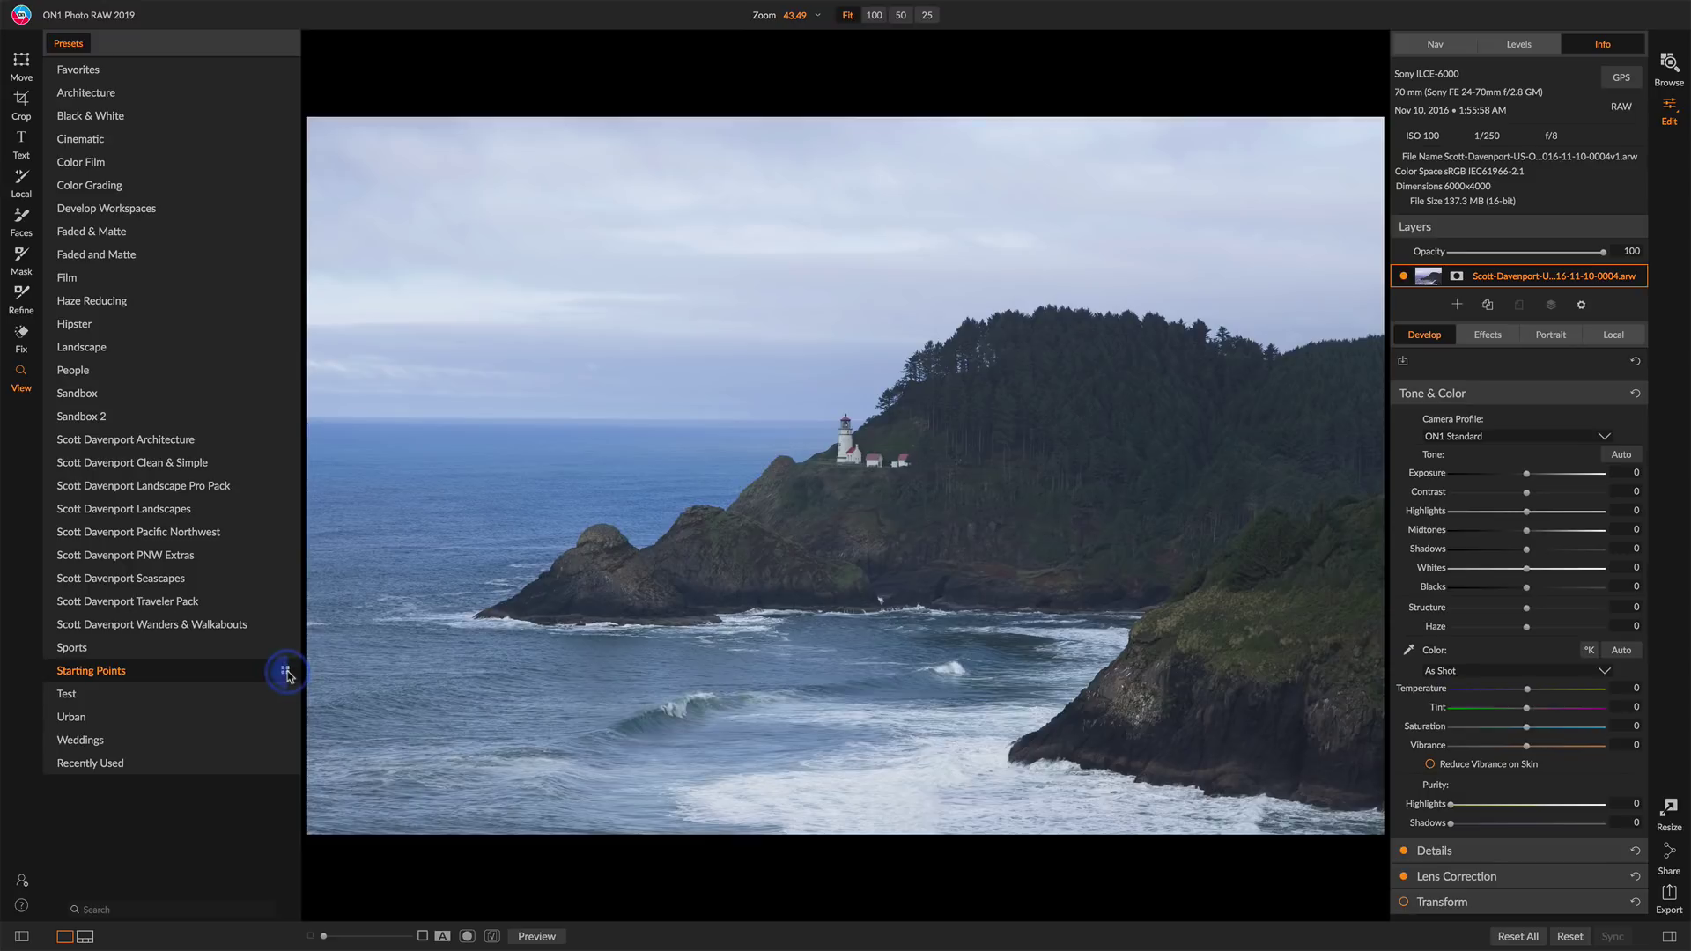
Apply a Starting Points preset from the thumbnail browser for deeper blues and moodier clouds
{"action": "left_click", "coordinate": [285, 672]}
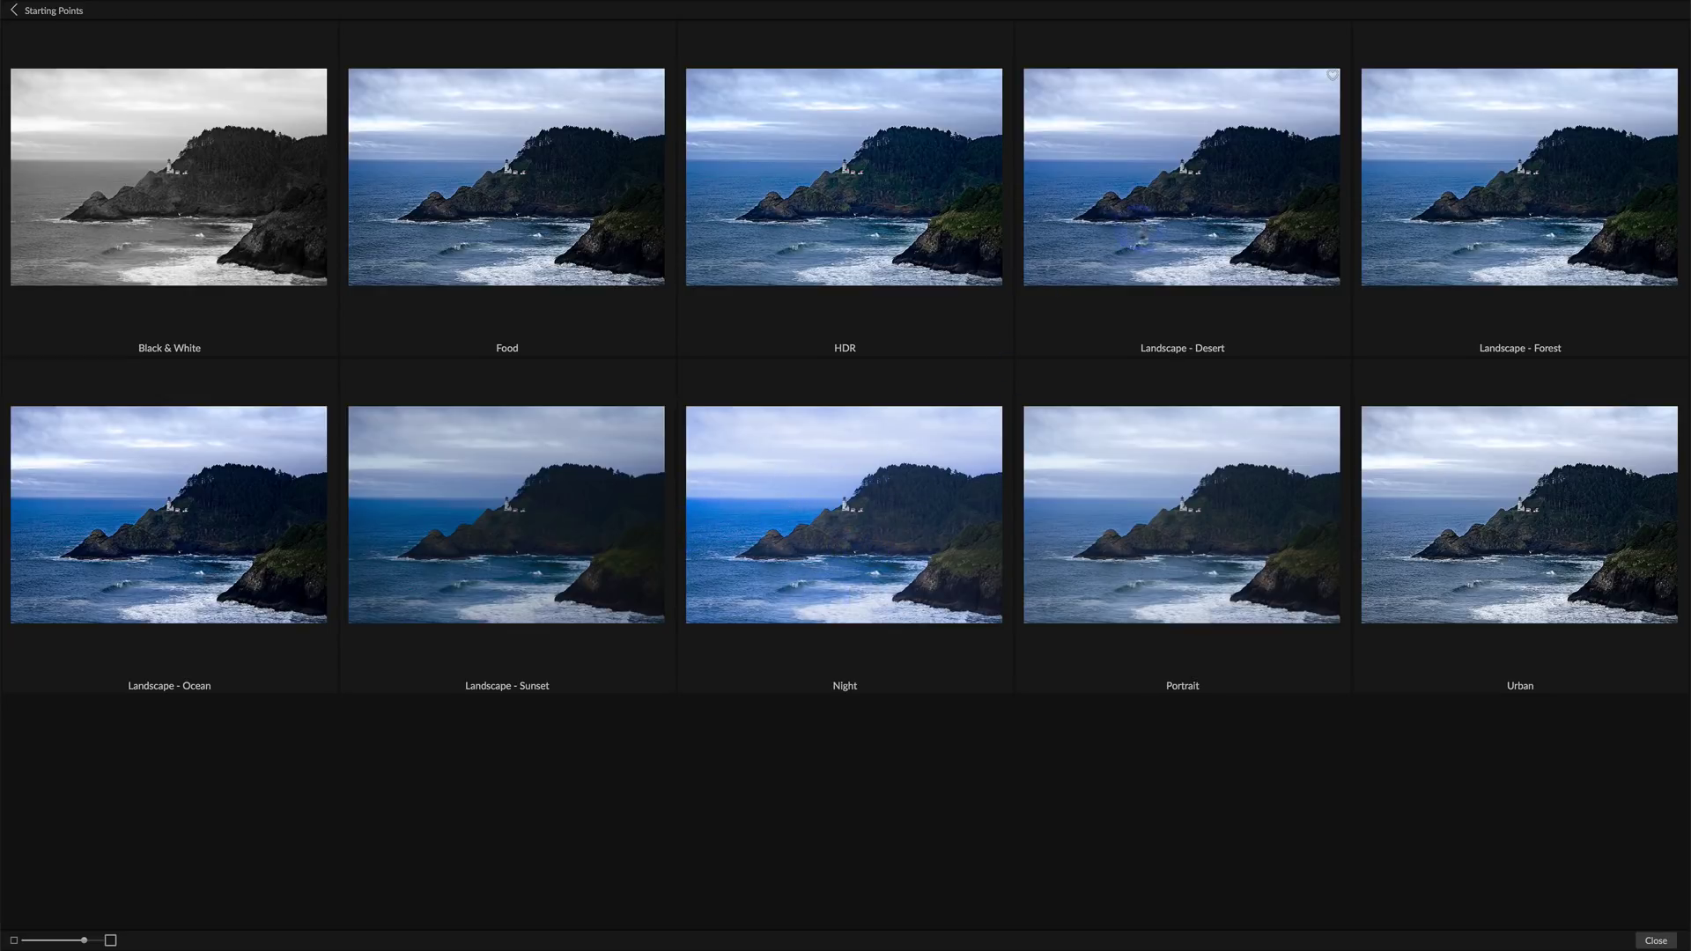
{"action": "left_click", "coordinate": [1140, 219]}
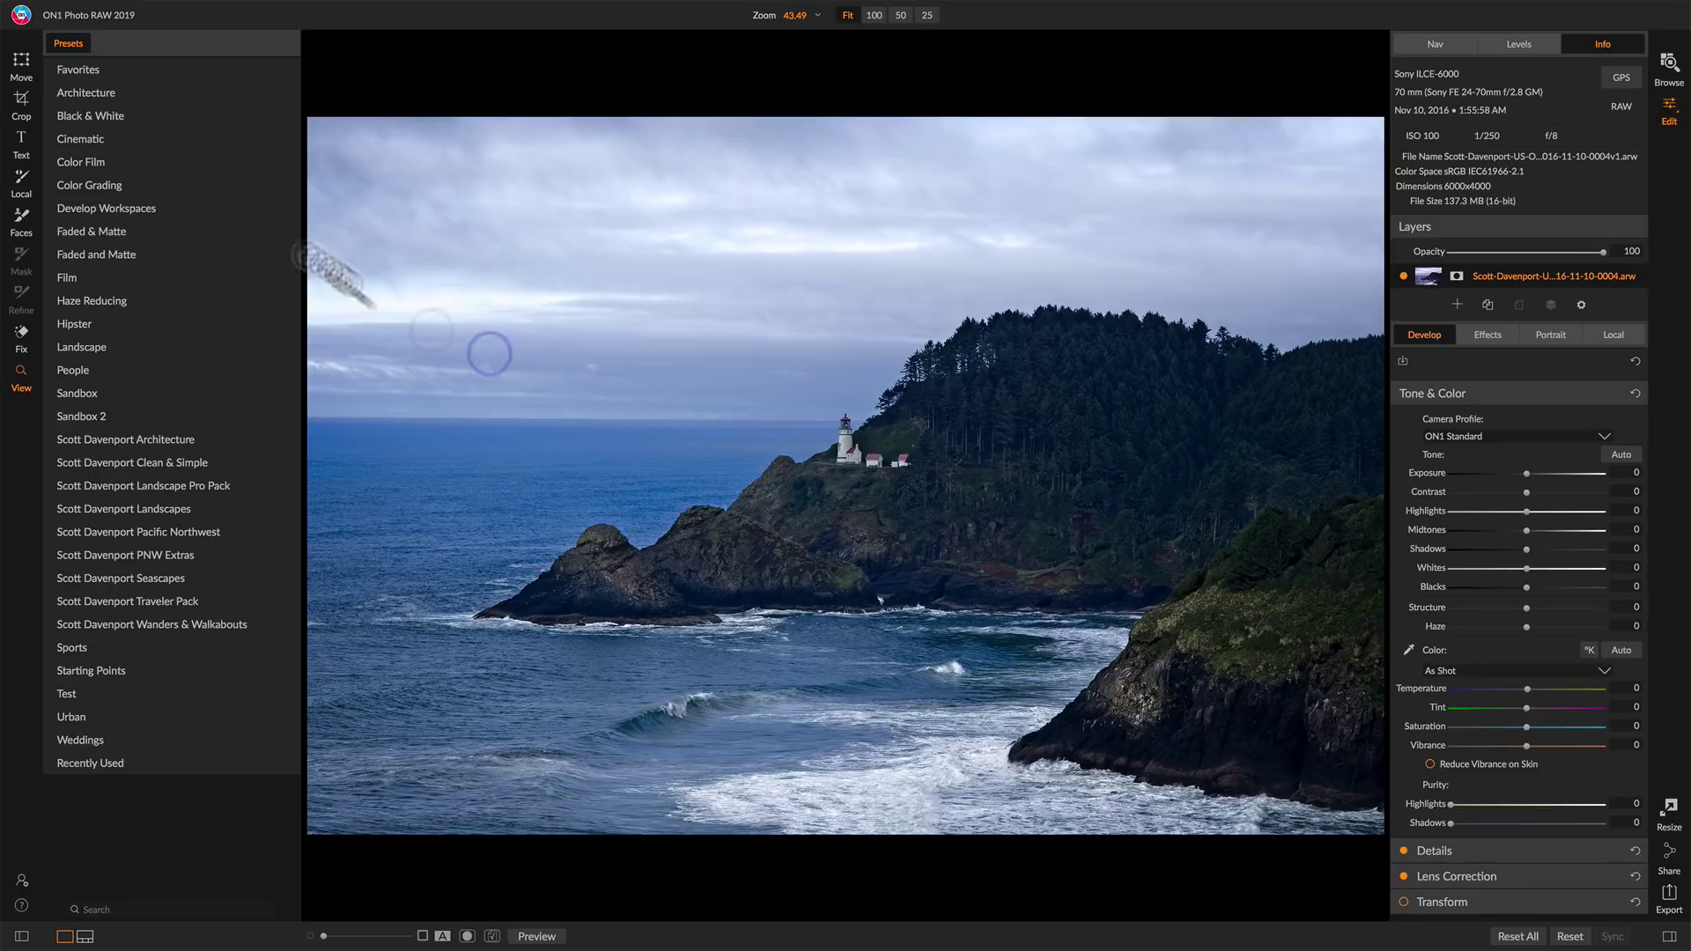
Level the lighthouse photo by tracing the ocean horizon with the Level tool, then apply the crop
{"action": "left_click", "coordinate": [22, 100]}
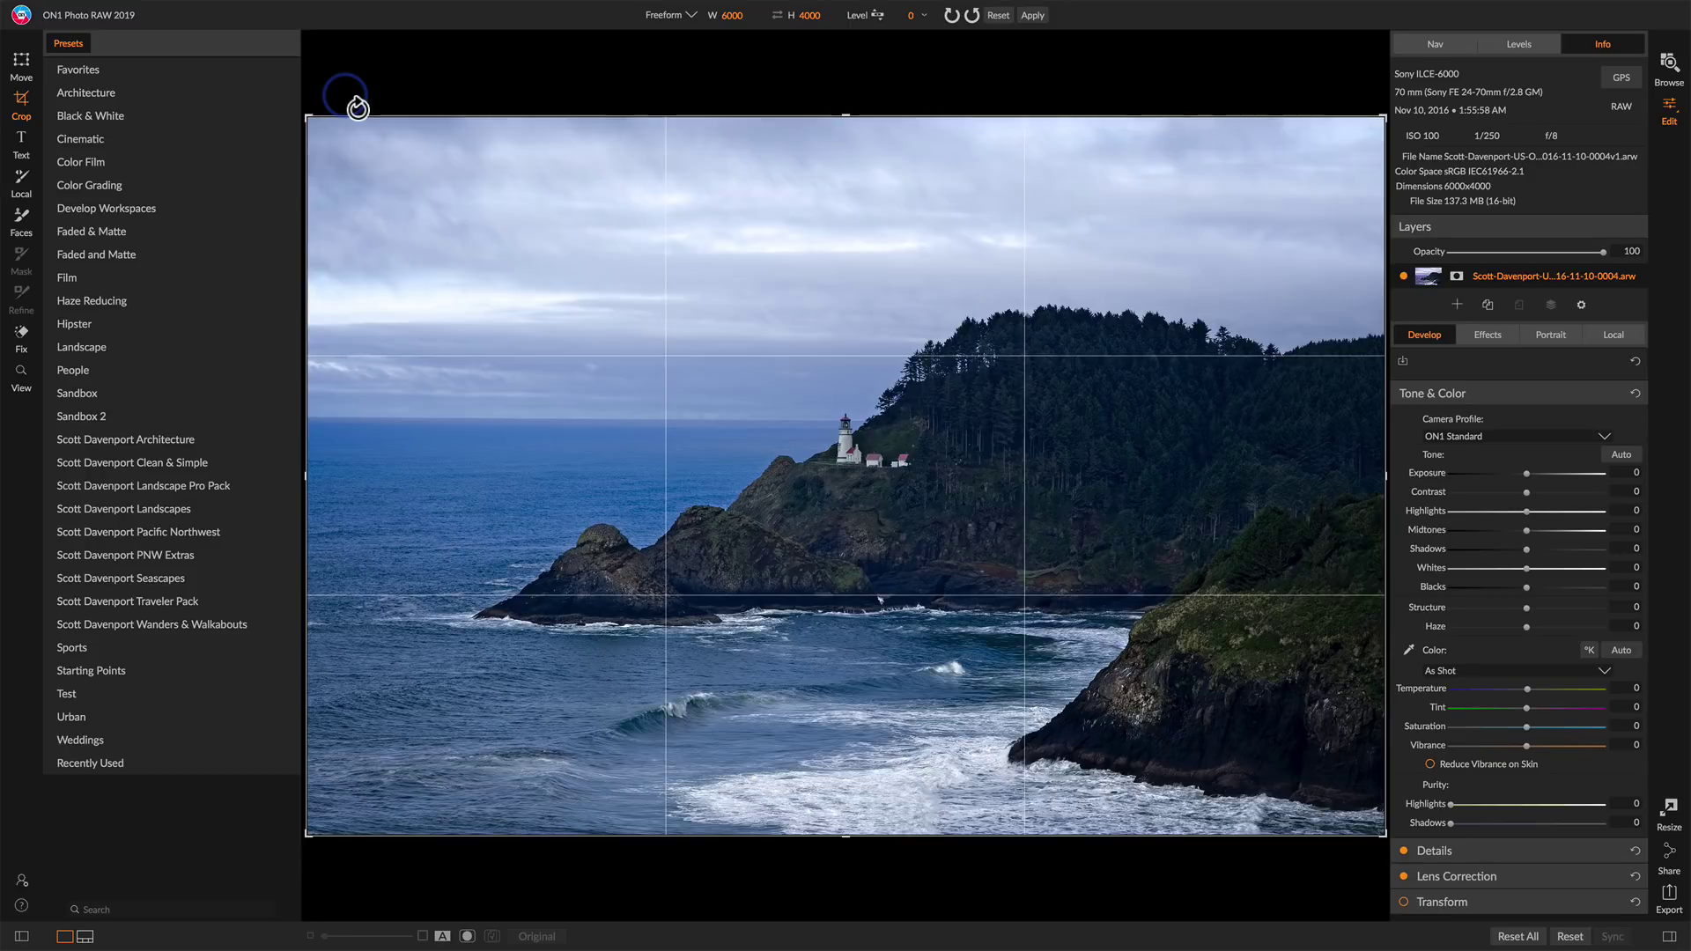
{"action": "left_click_drag", "start_coordinate": [357, 108], "coordinate": [339, 106]}
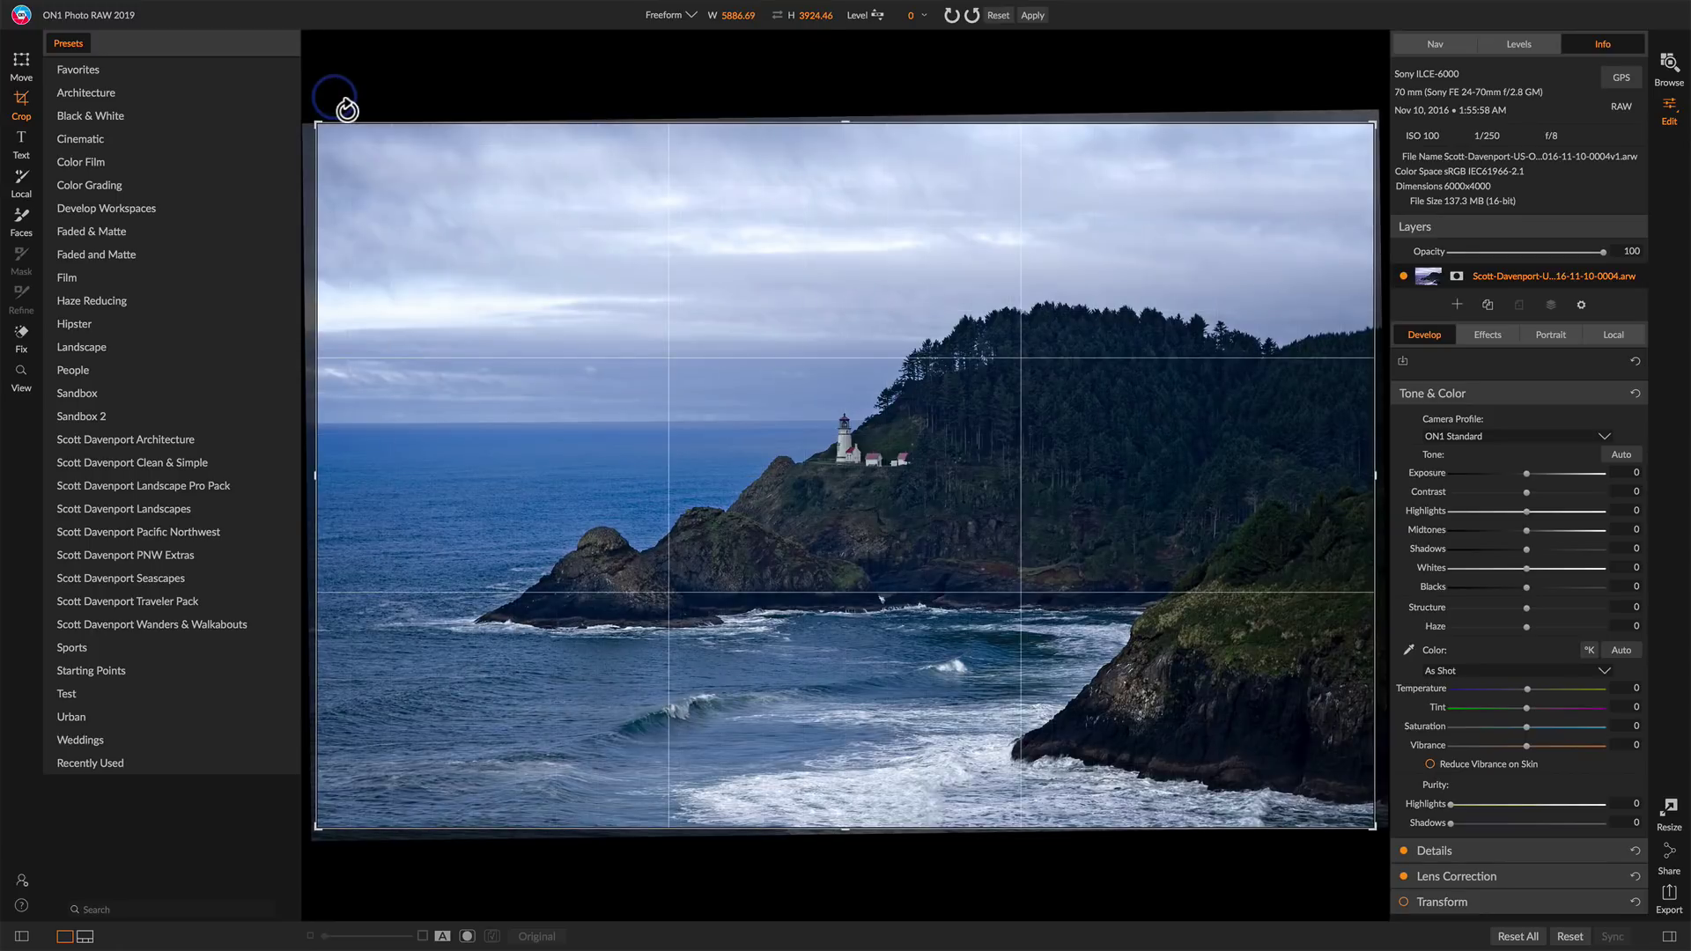
{"action": "left_click", "coordinate": [877, 18]}
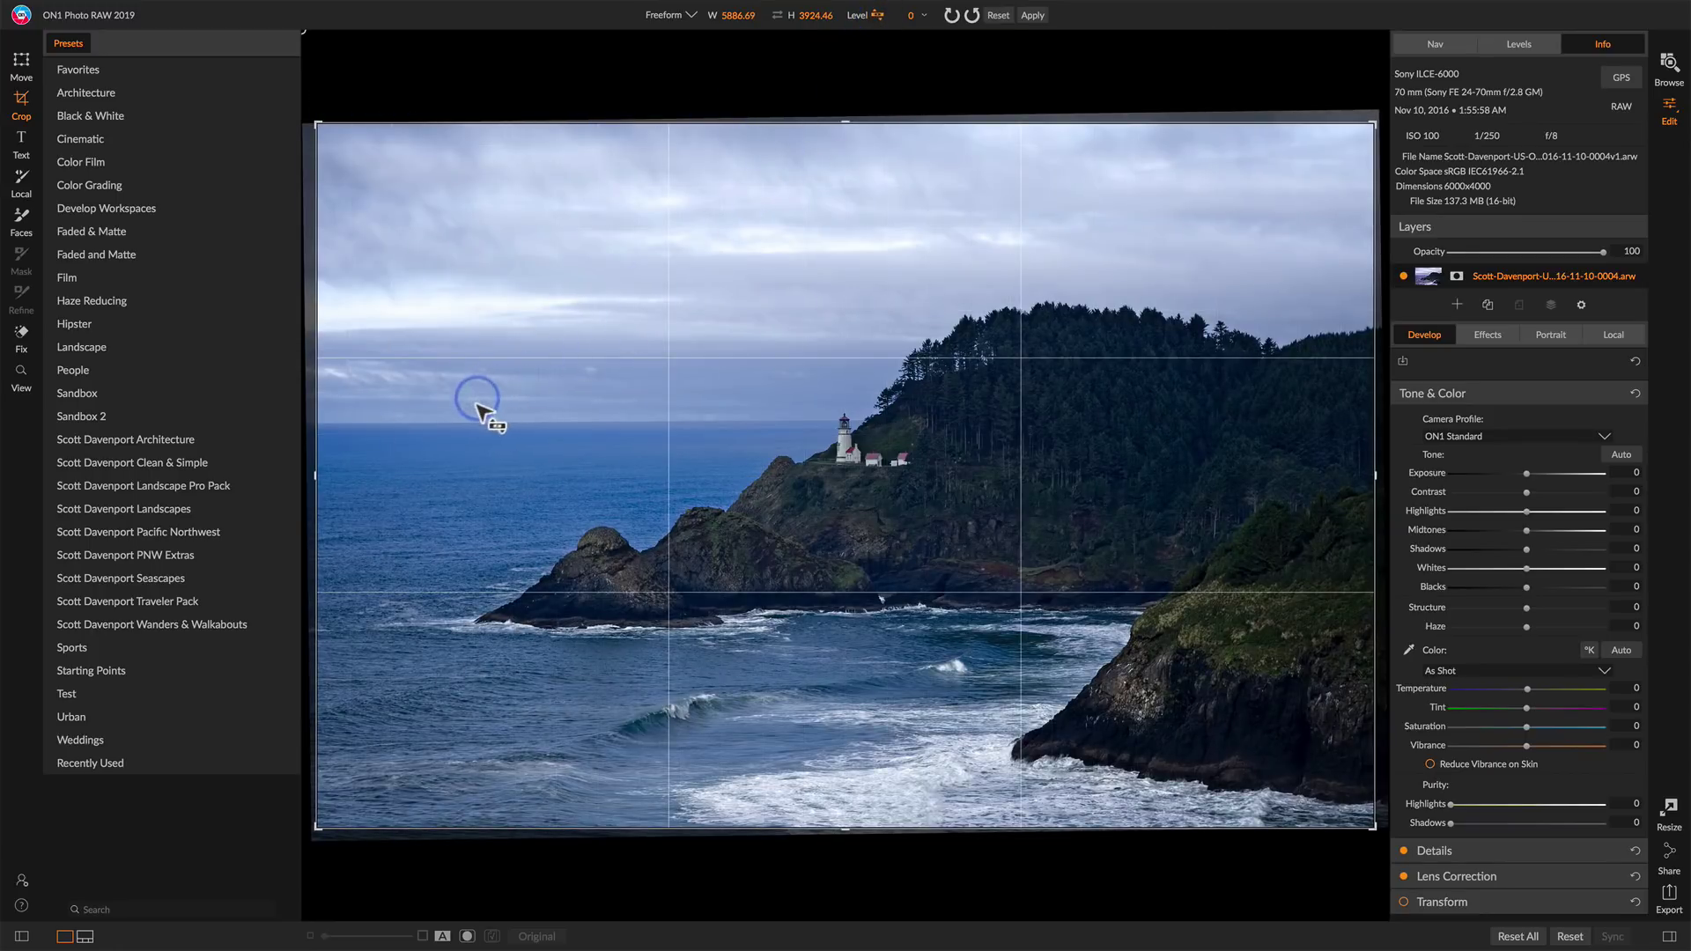
{"action": "left_click_drag", "start_coordinate": [472, 424], "coordinate": [630, 425]}
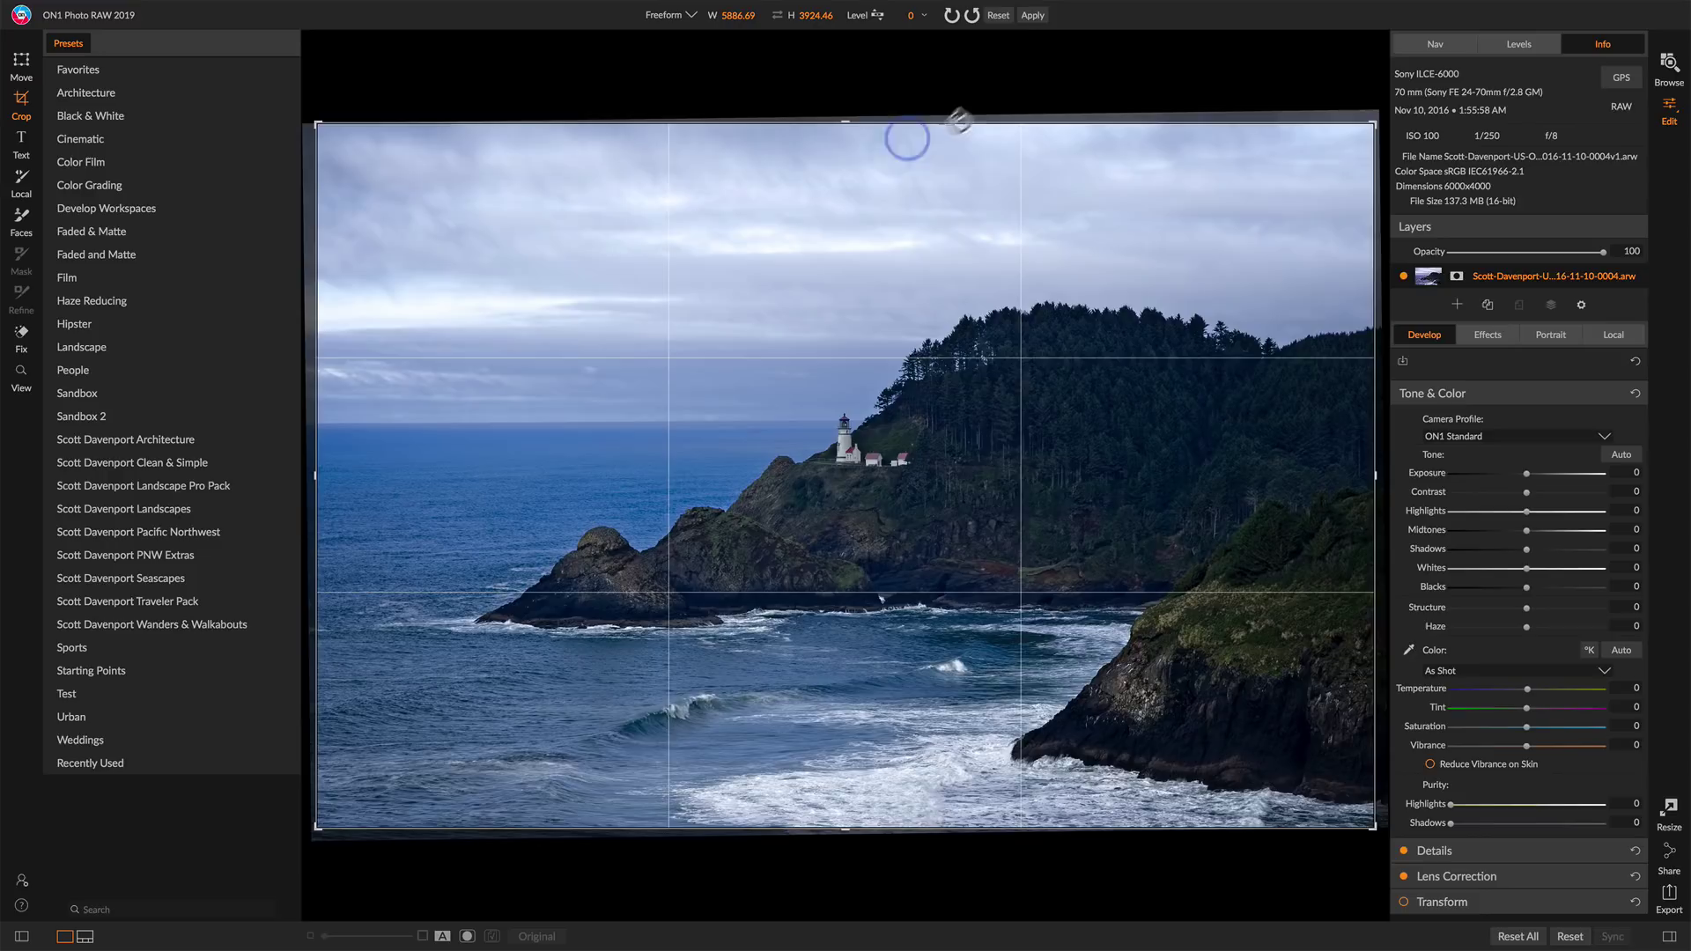
{"action": "left_click", "coordinate": [1034, 17]}
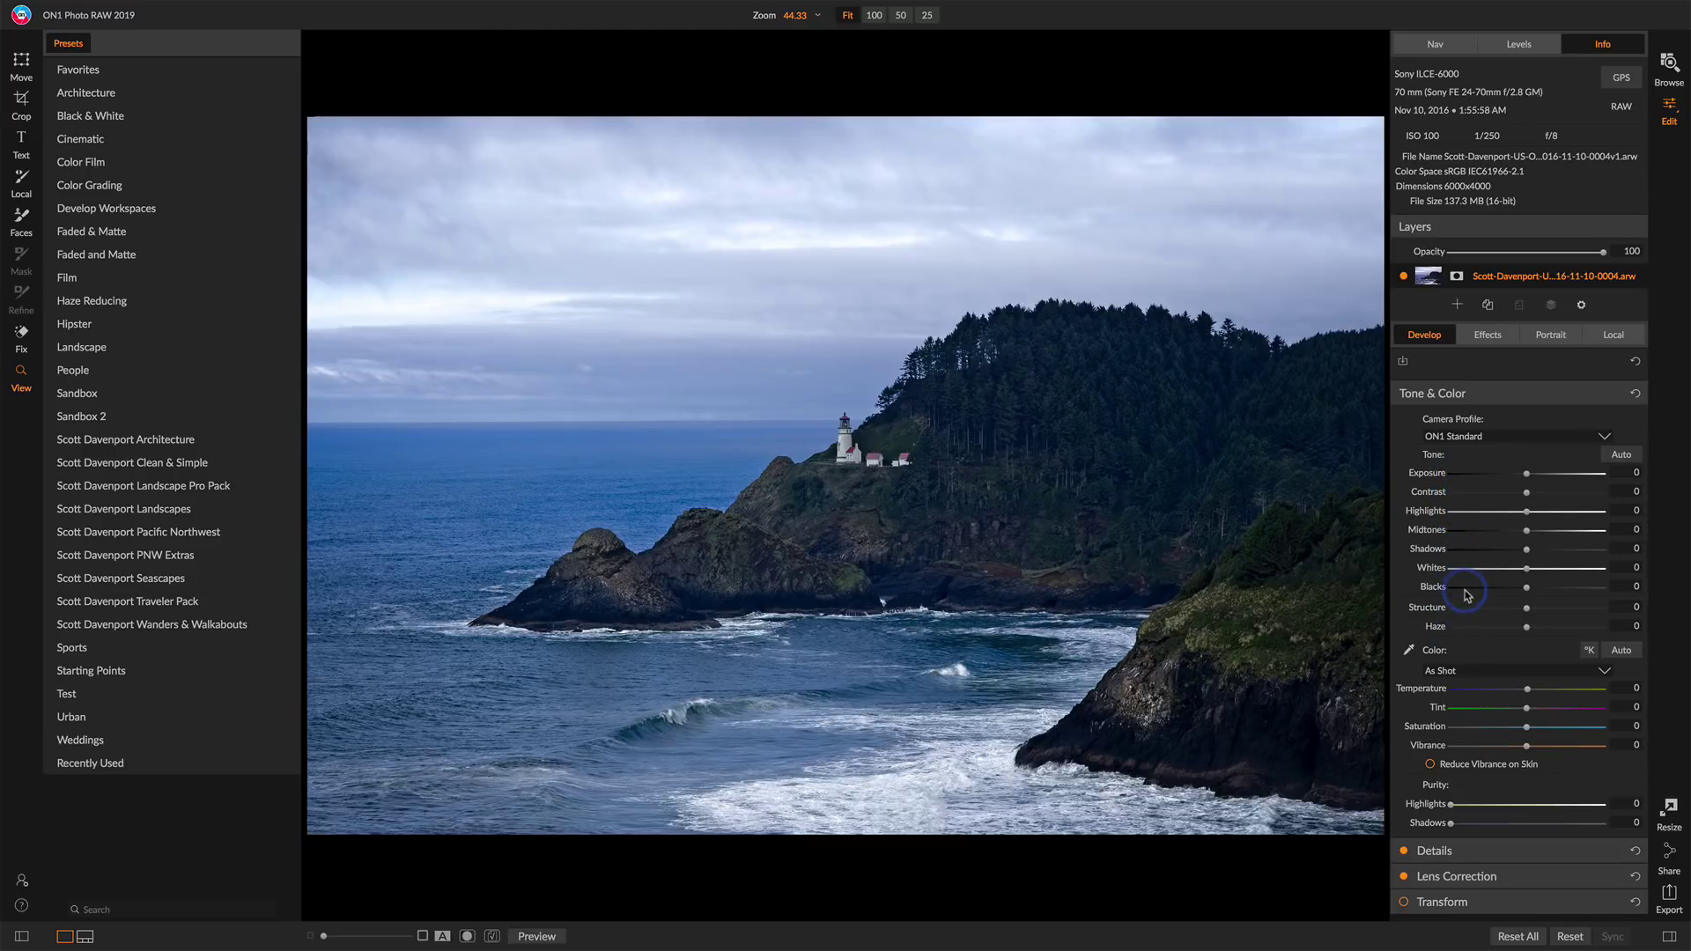
Raise Shadows to 15 and set Contrast to 6, then compare before and after
{"action": "left_click_drag", "start_coordinate": [1528, 553], "coordinate": [1539, 553]}
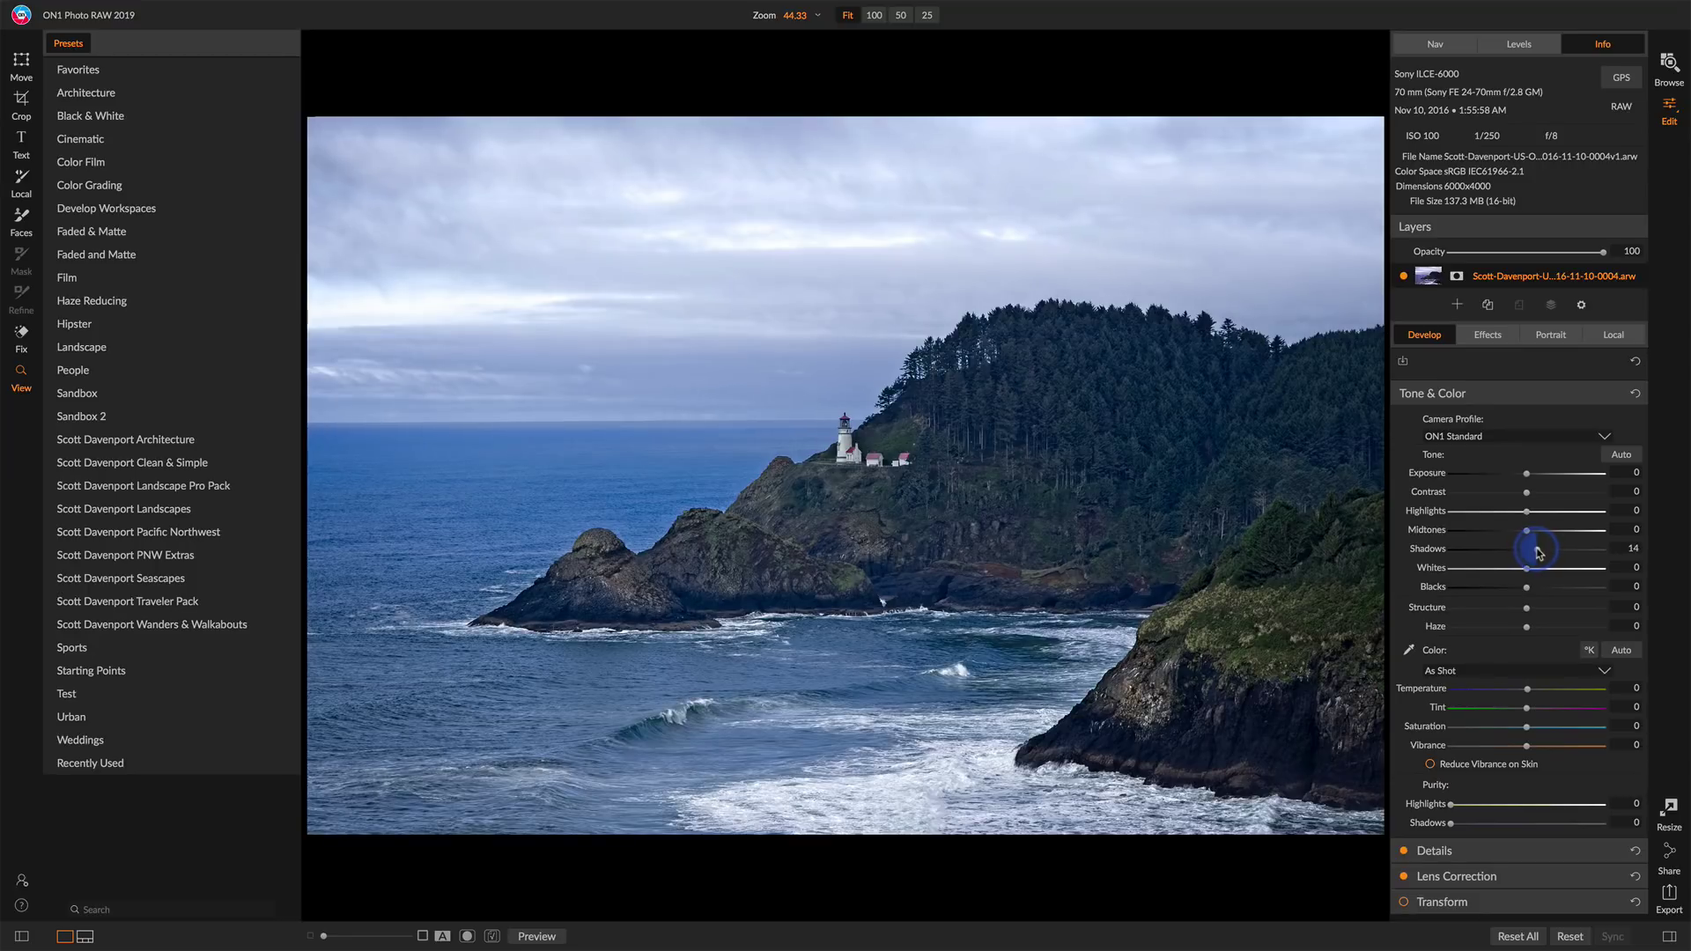
{"action": "left_click", "coordinate": [1527, 495]}
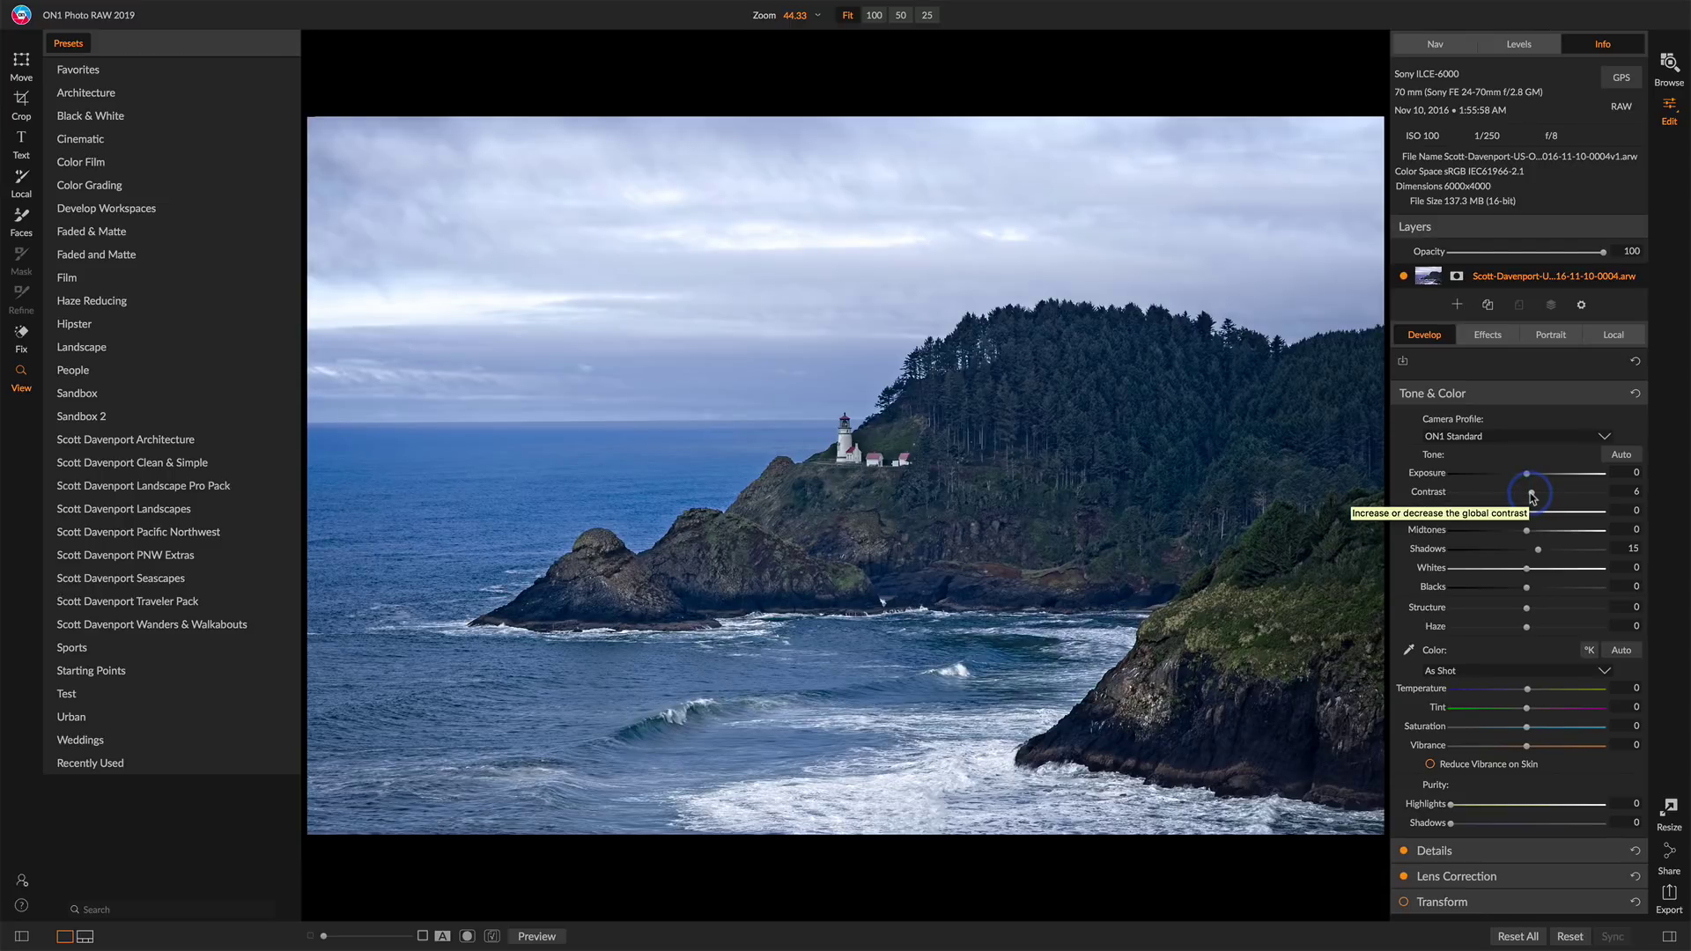
{"action": "key", "text": "backslash"}
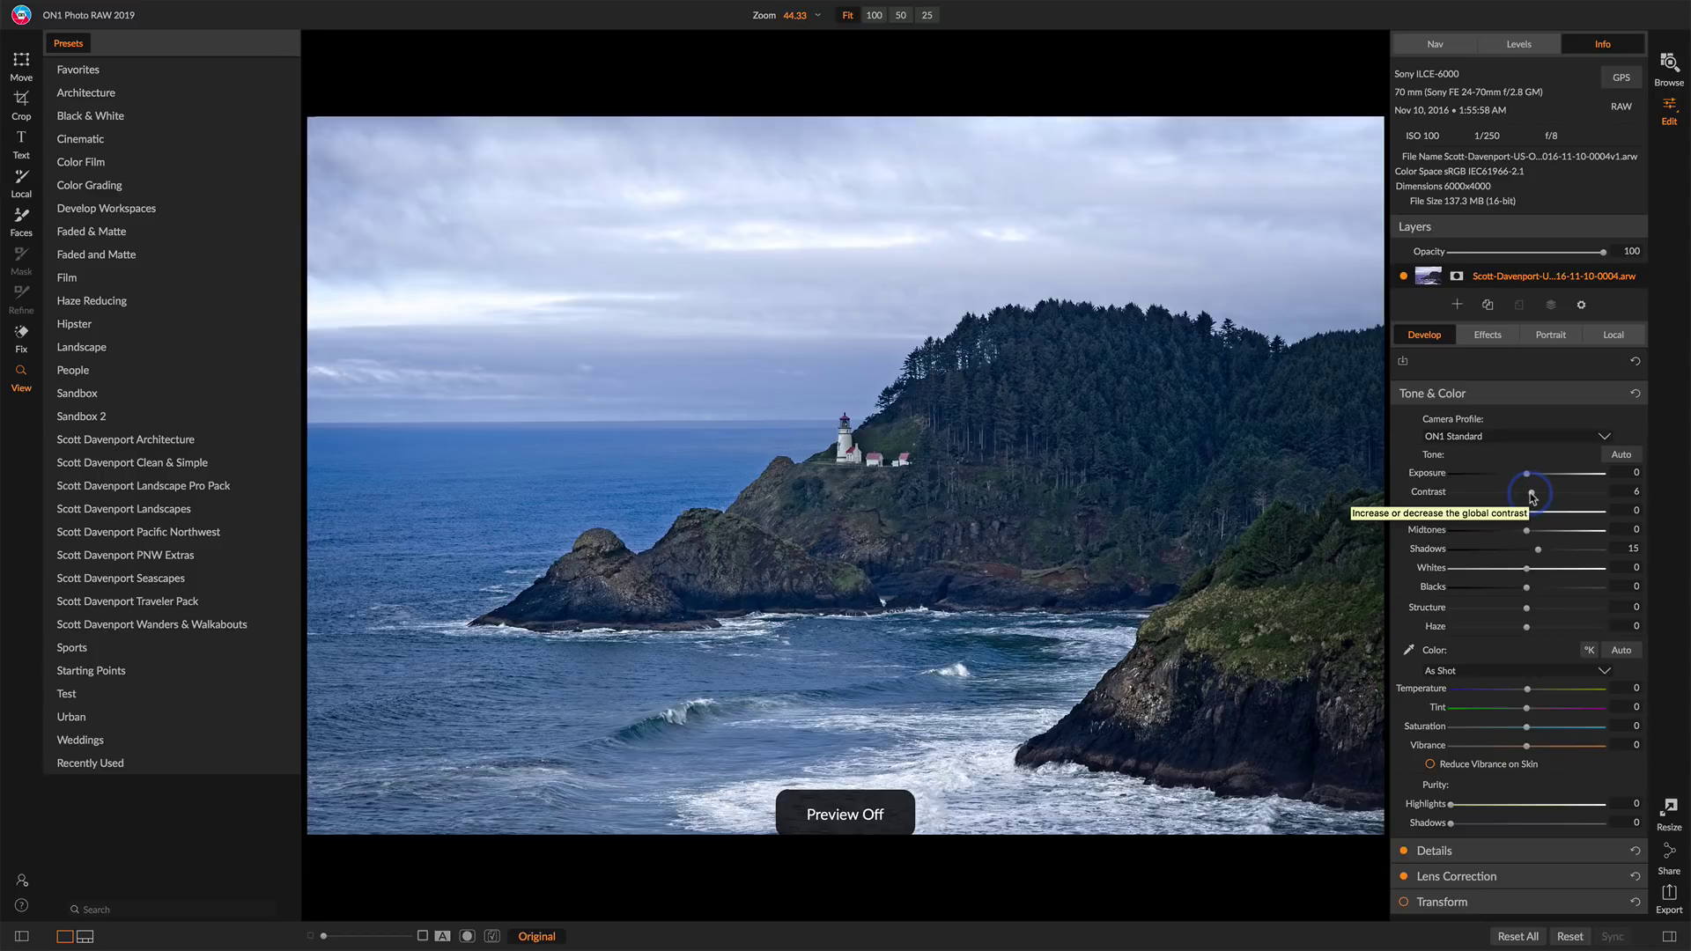
{"action": "key", "text": "backslash"}
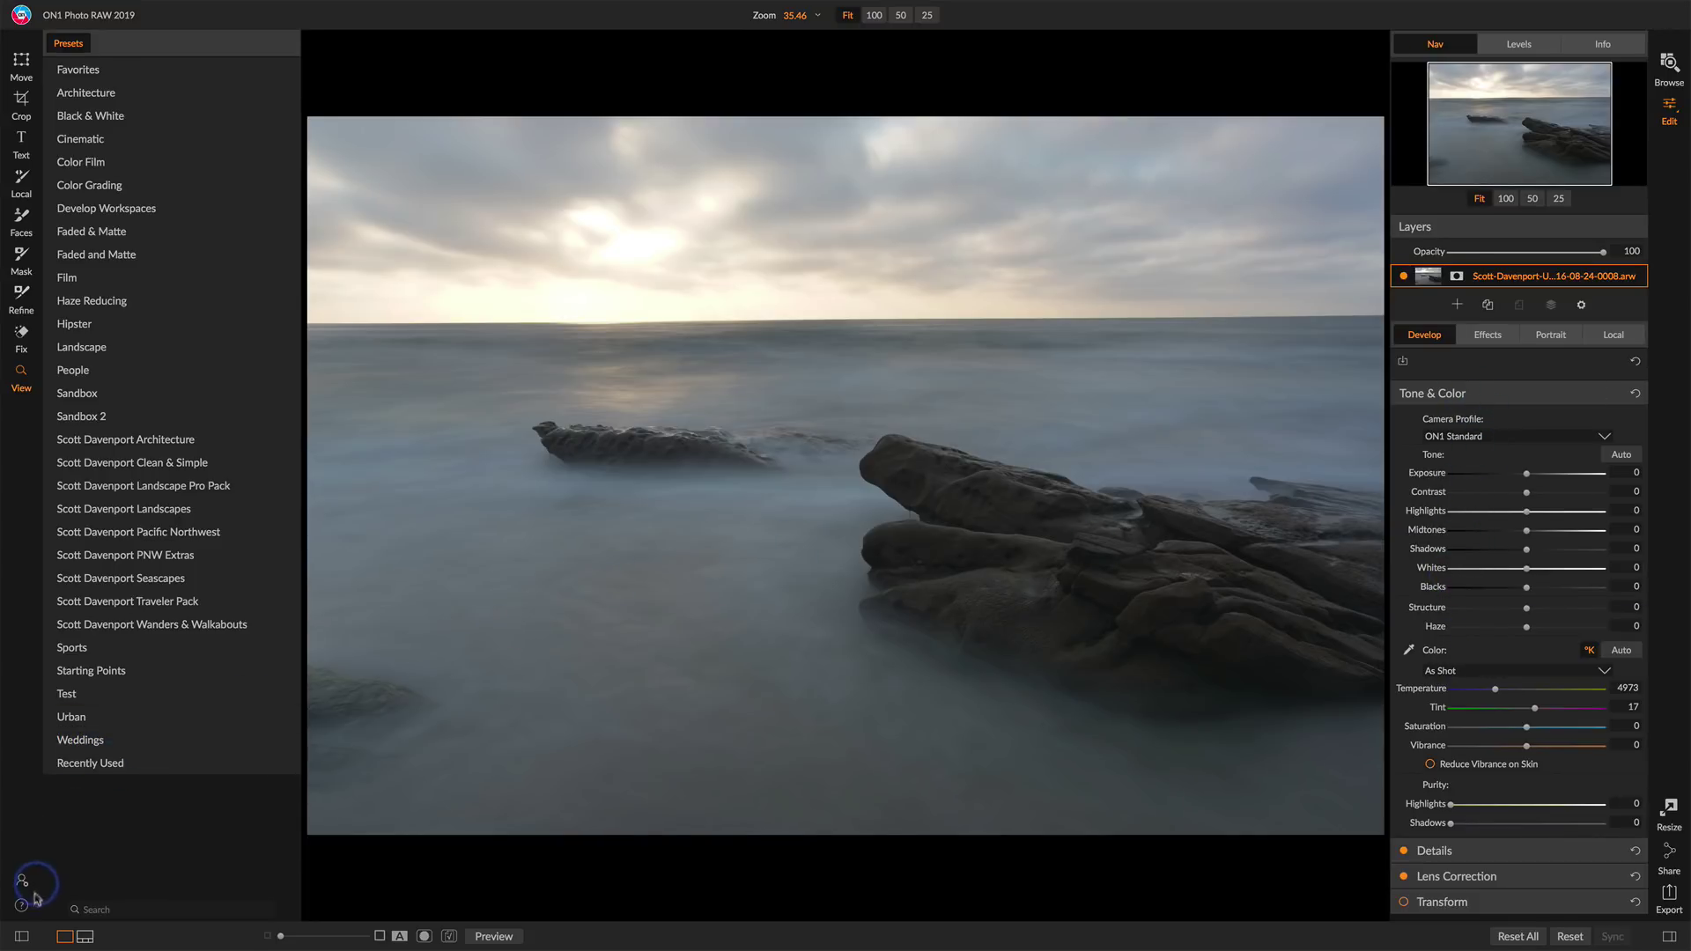
Hide the Presets panel so the misty rocks photo fills more of the screen
{"action": "left_click", "coordinate": [23, 935]}
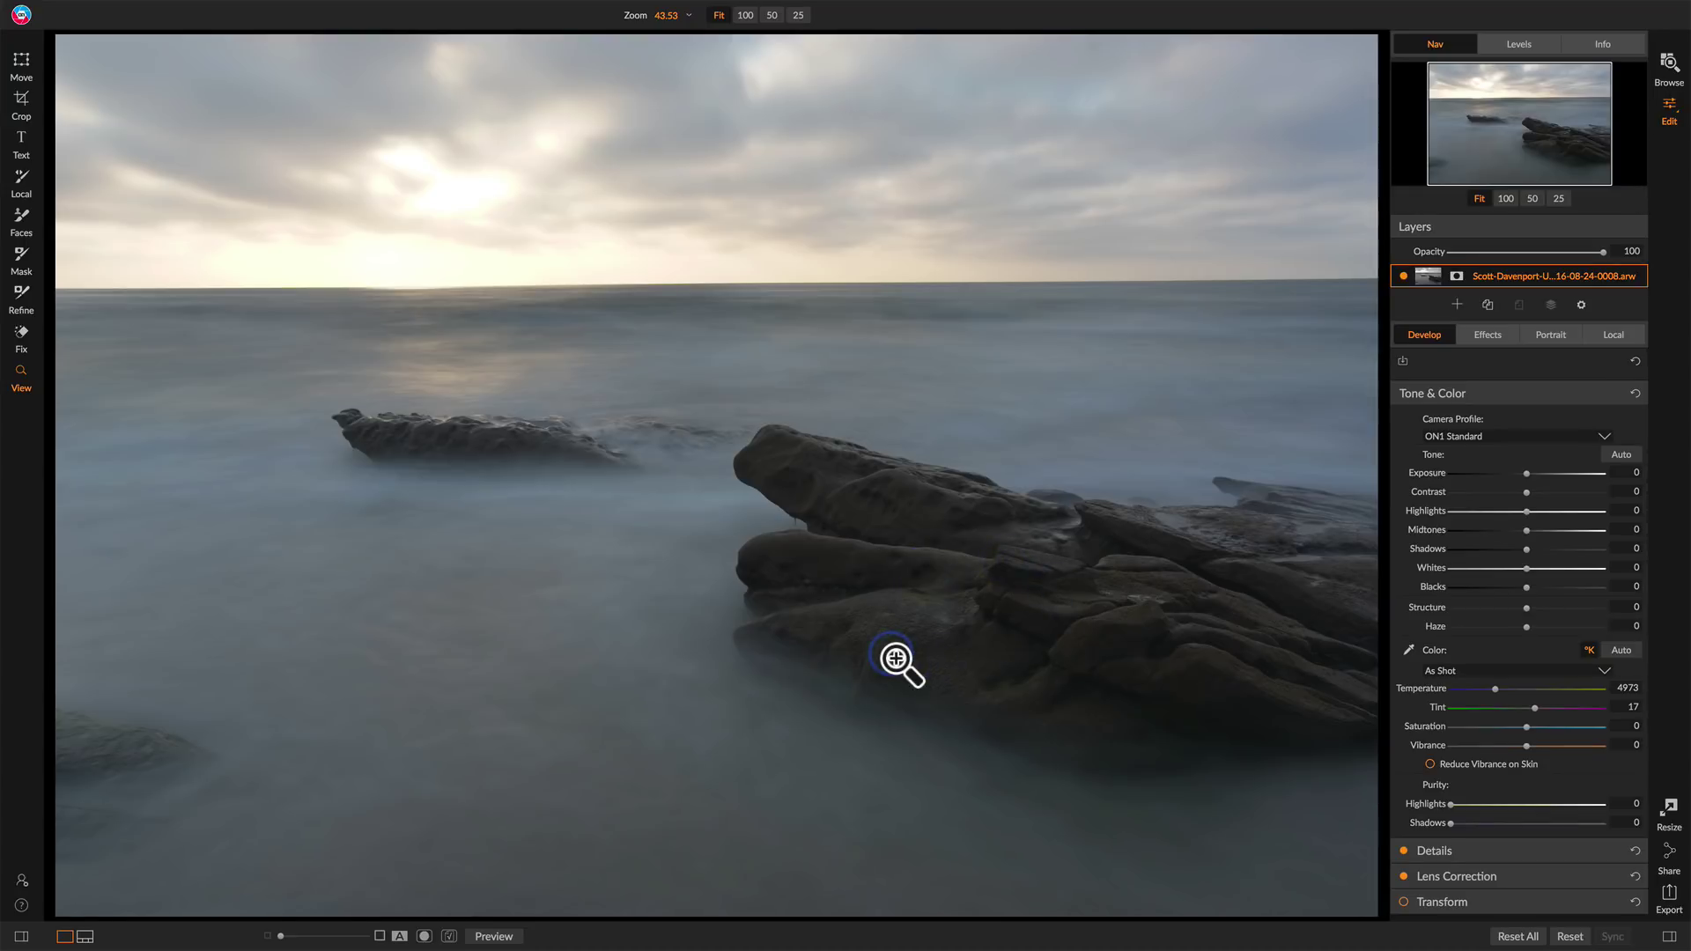
Rotate the misty rocks photo slightly until its horizon is level and apply the crop
{"action": "left_click", "coordinate": [22, 102]}
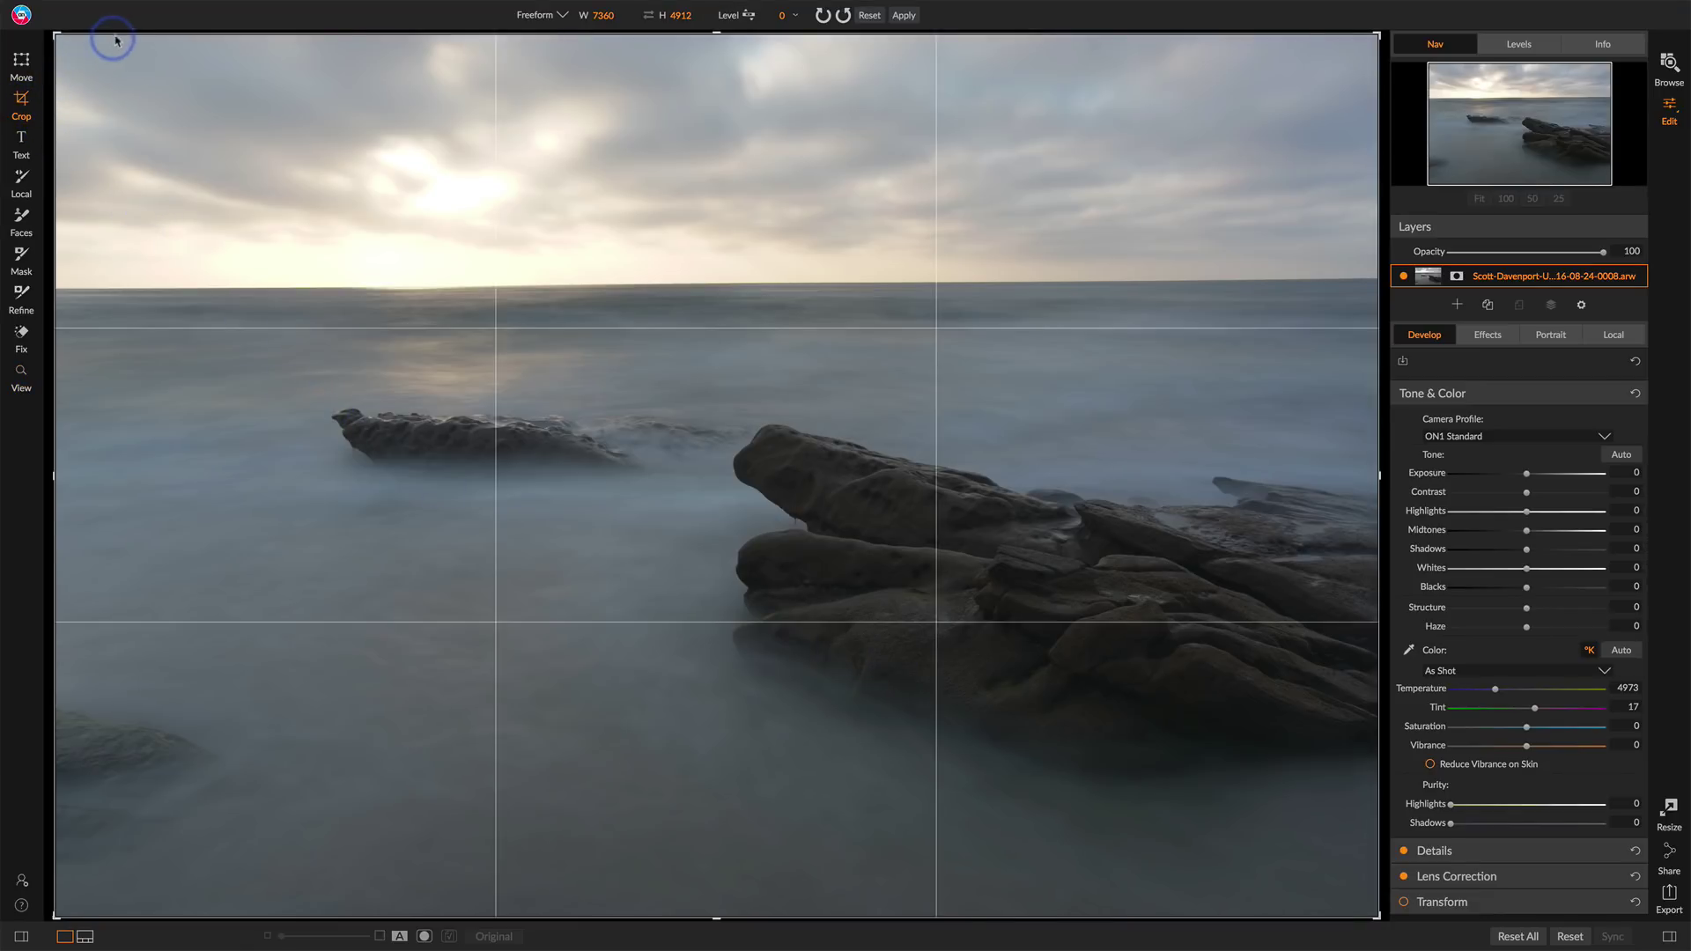
{"action": "left_click_drag", "start_coordinate": [131, 44], "coordinate": [148, 44]}
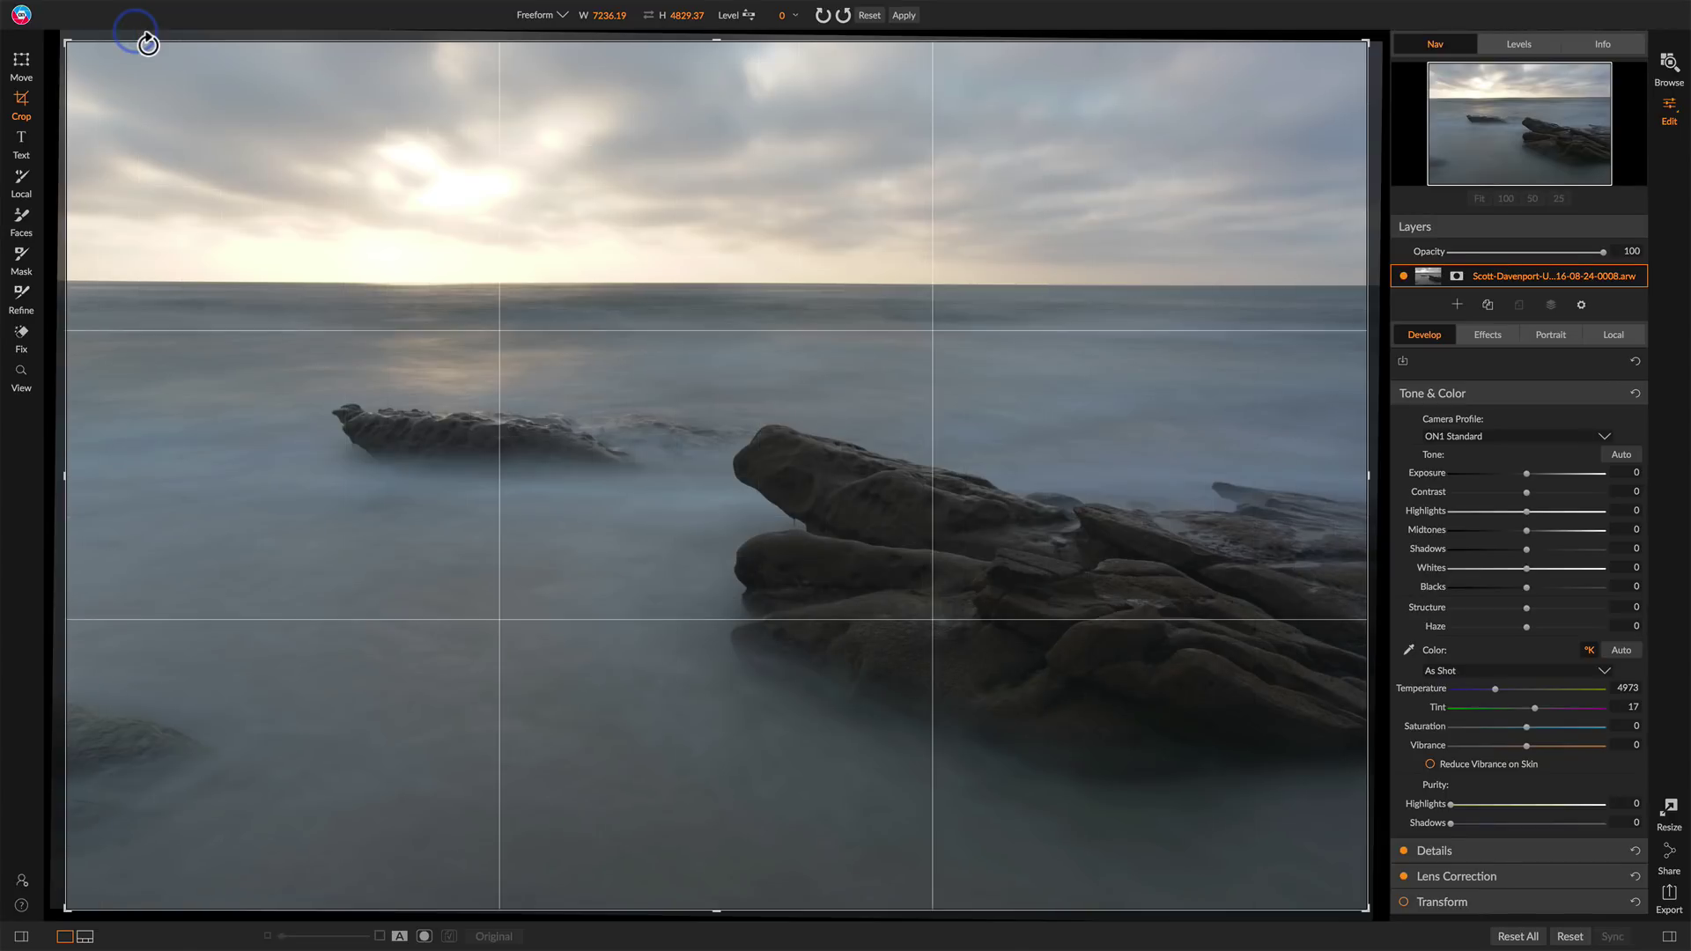
{"action": "left_click", "coordinate": [904, 16]}
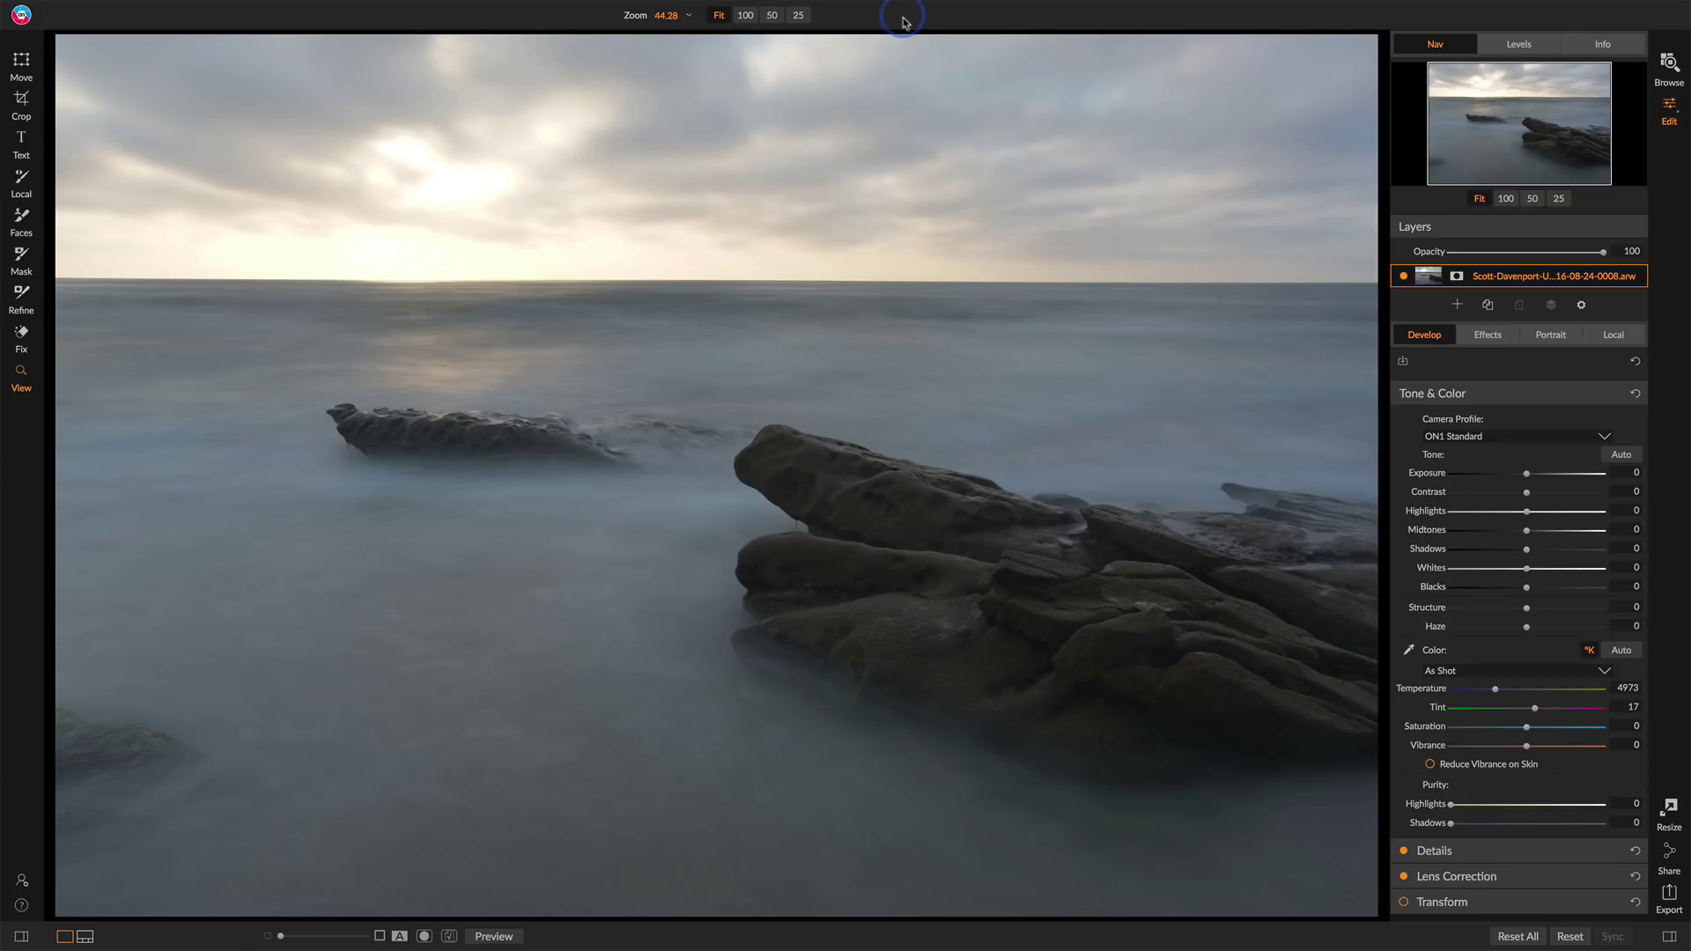
Show the Levels histogram and set Blacks to -6 and Shadows to 11
{"action": "left_click", "coordinate": [1426, 339]}
{"action": "left_click", "coordinate": [1520, 46]}
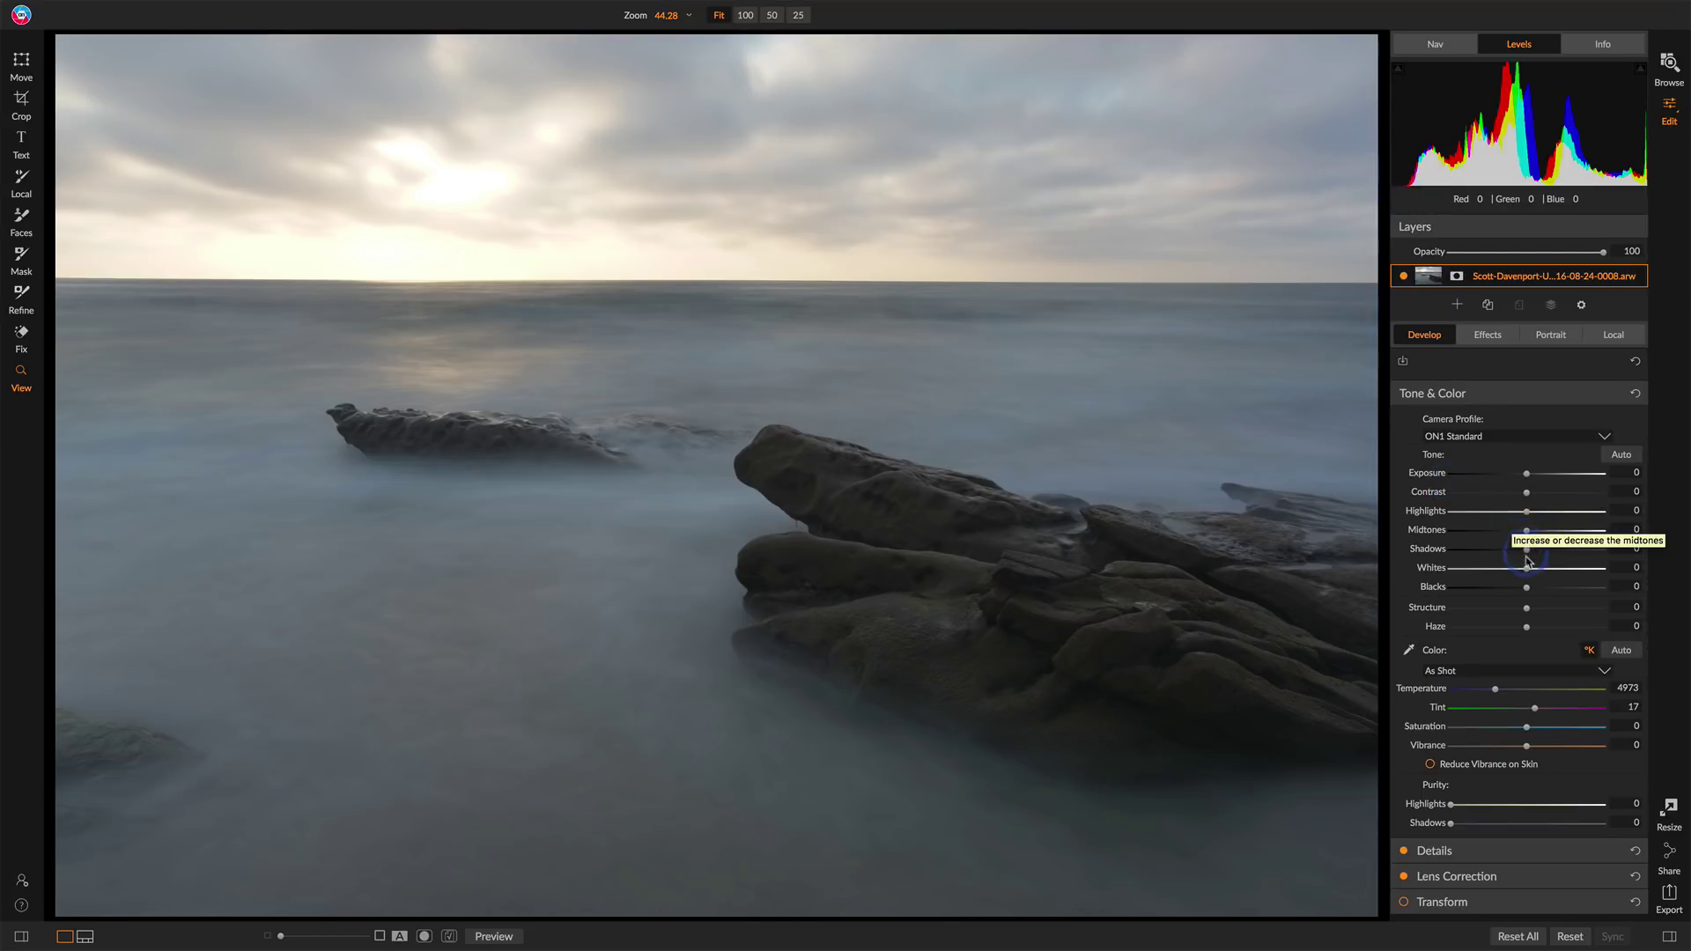
{"action": "left_click_drag", "start_coordinate": [1526, 587], "coordinate": [1523, 594]}
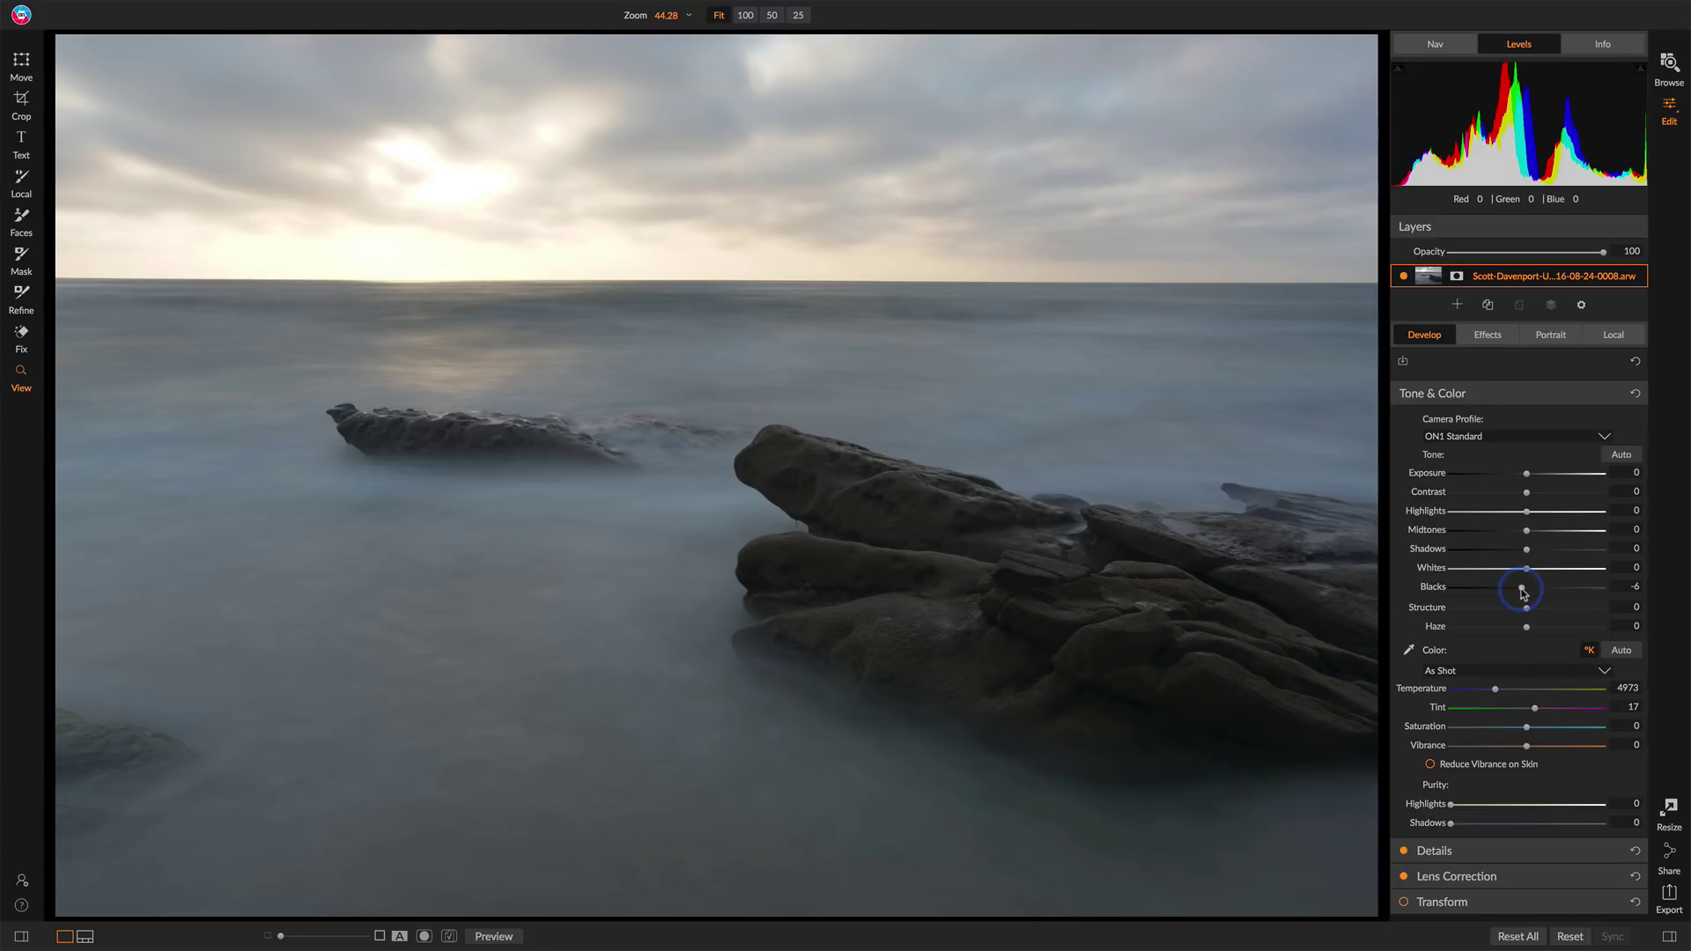
{"action": "left_click_drag", "start_coordinate": [1523, 550], "coordinate": [1536, 553]}
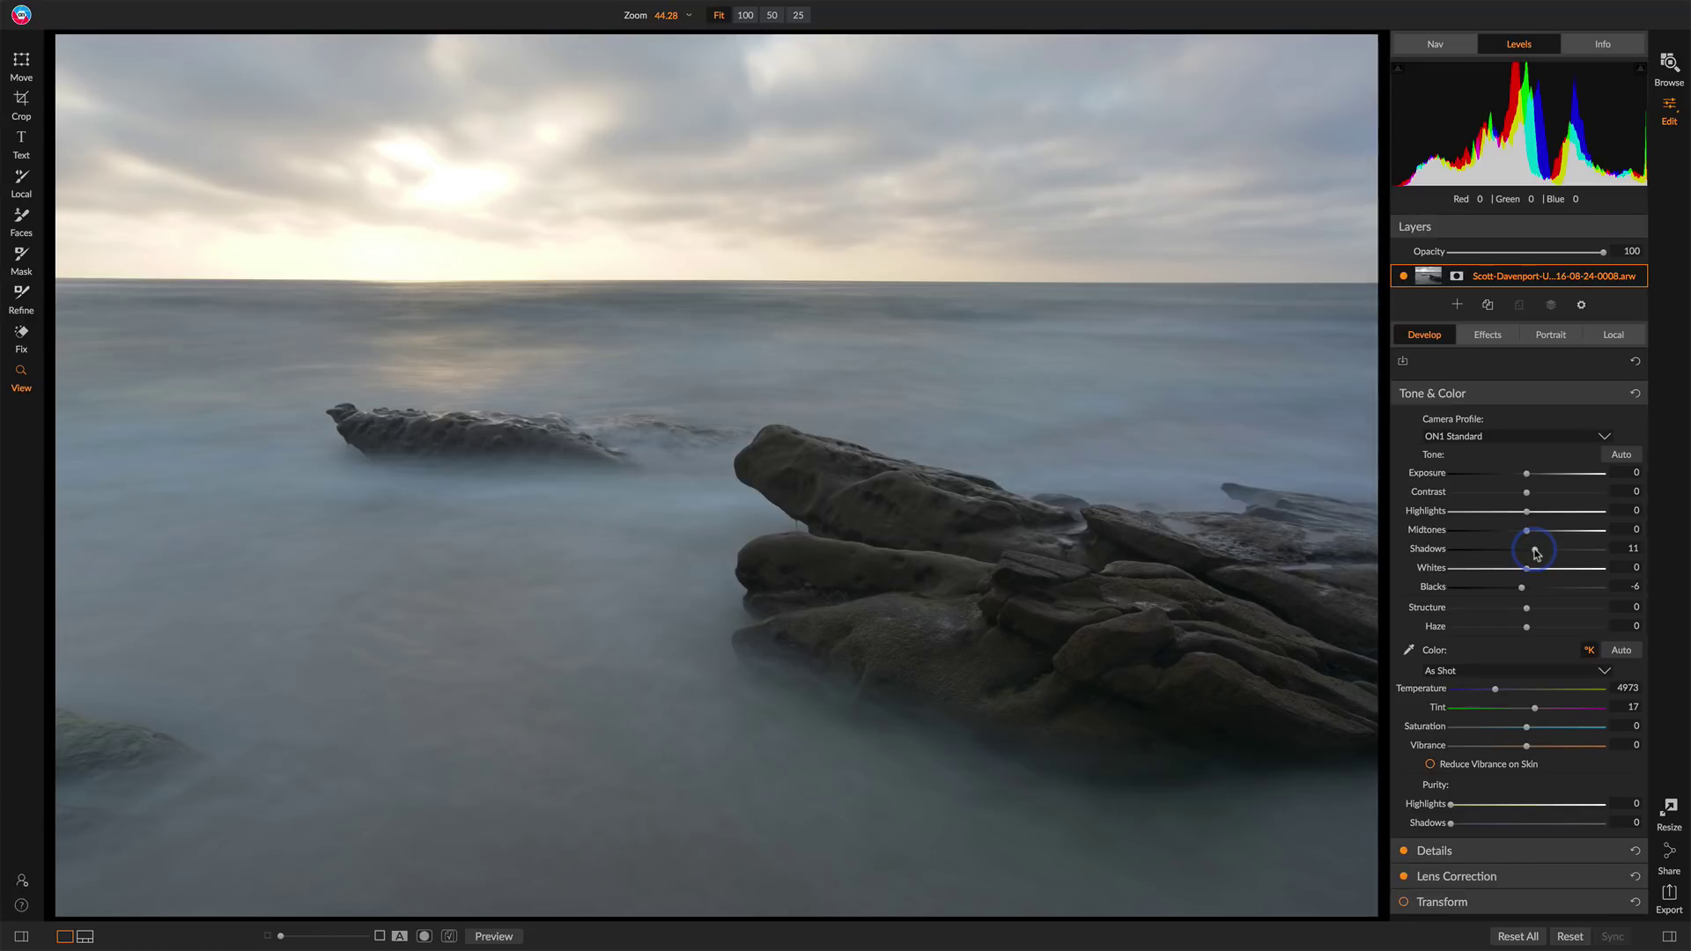
Switch to the Camera Landscape profile and warm the colour to Temperature 5663, Tint 24
{"action": "left_click", "coordinate": [1457, 437]}
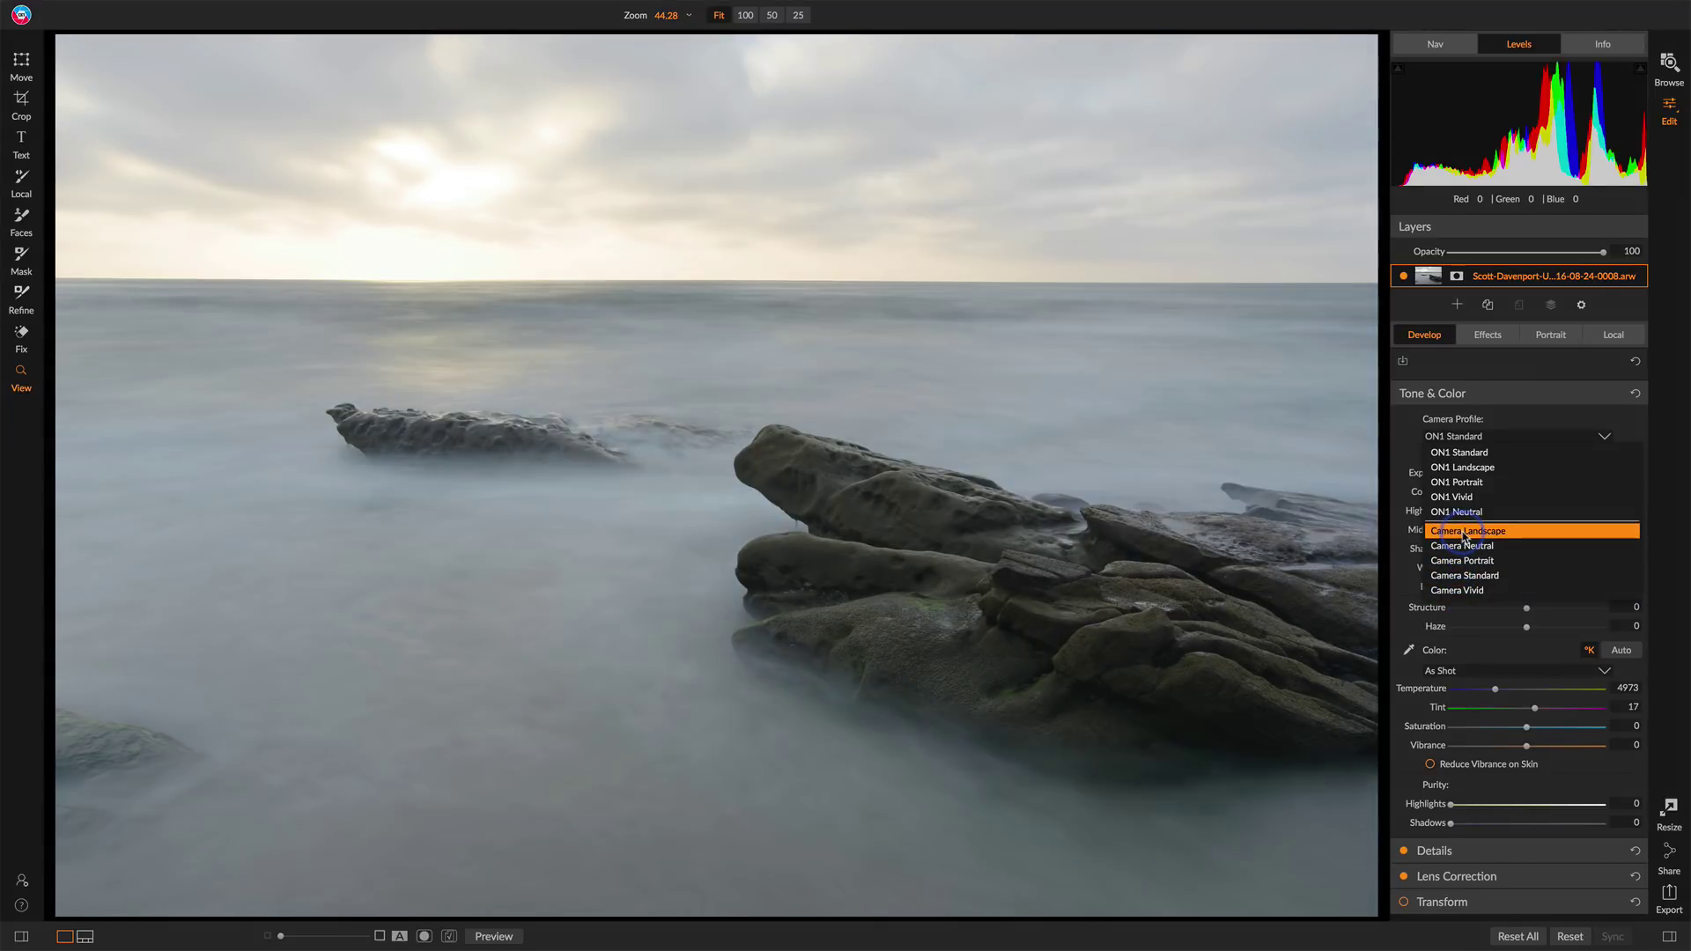
{"action": "left_click", "coordinate": [1464, 532]}
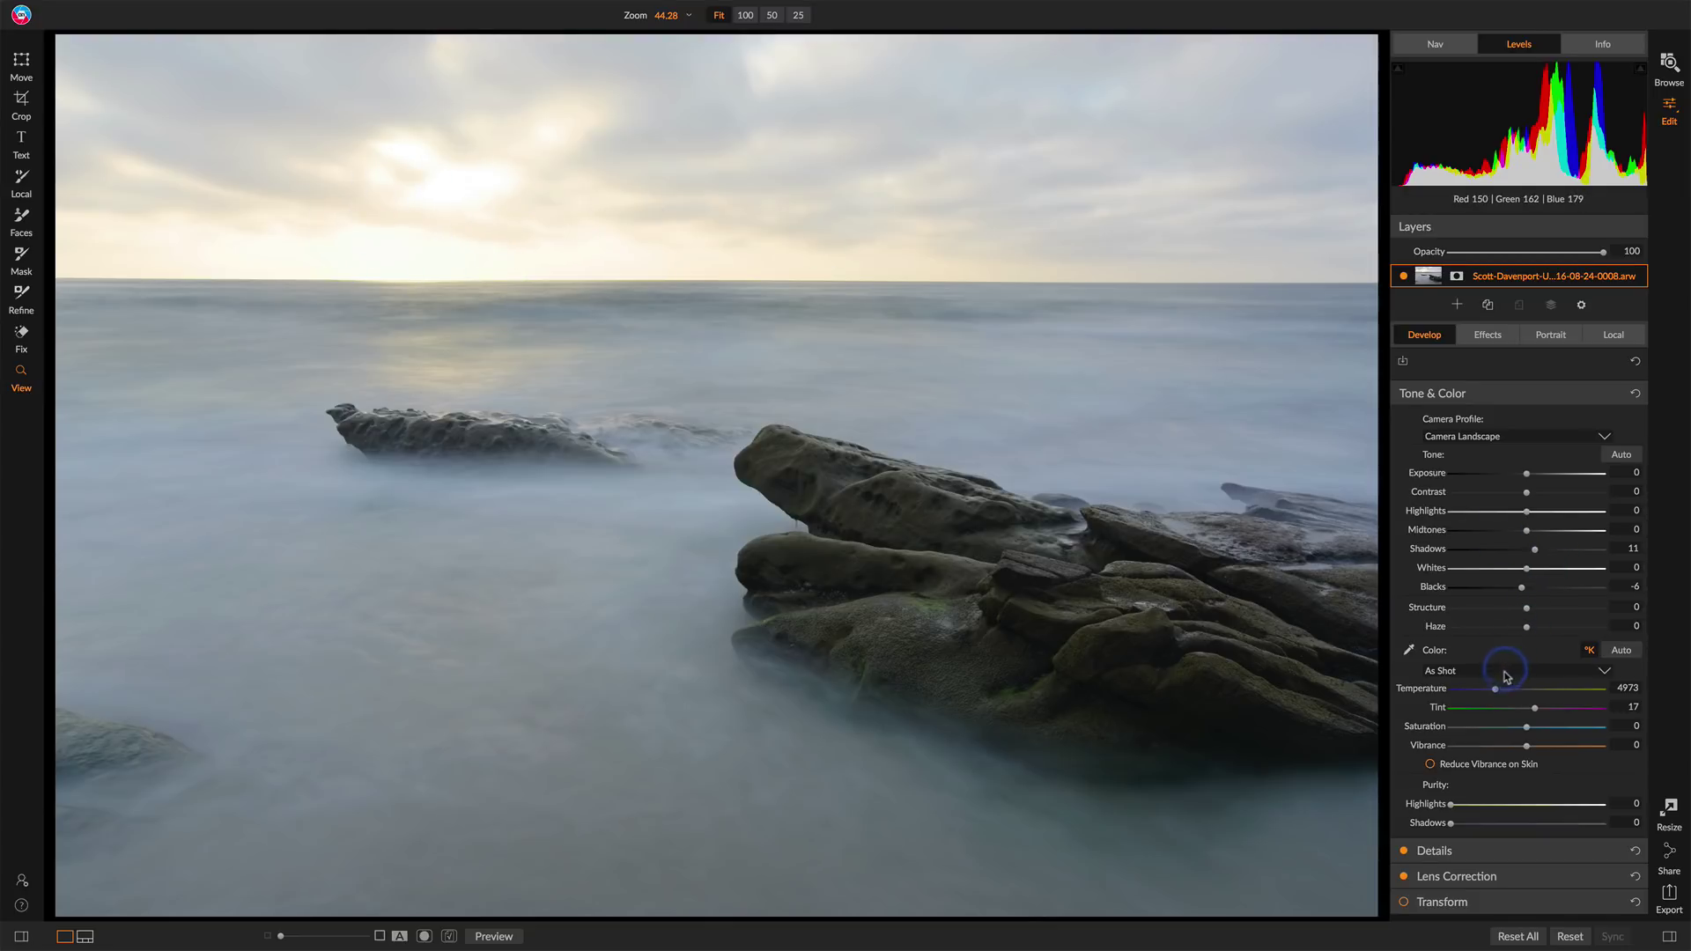
{"action": "left_click_drag", "start_coordinate": [1494, 690], "coordinate": [1505, 695]}
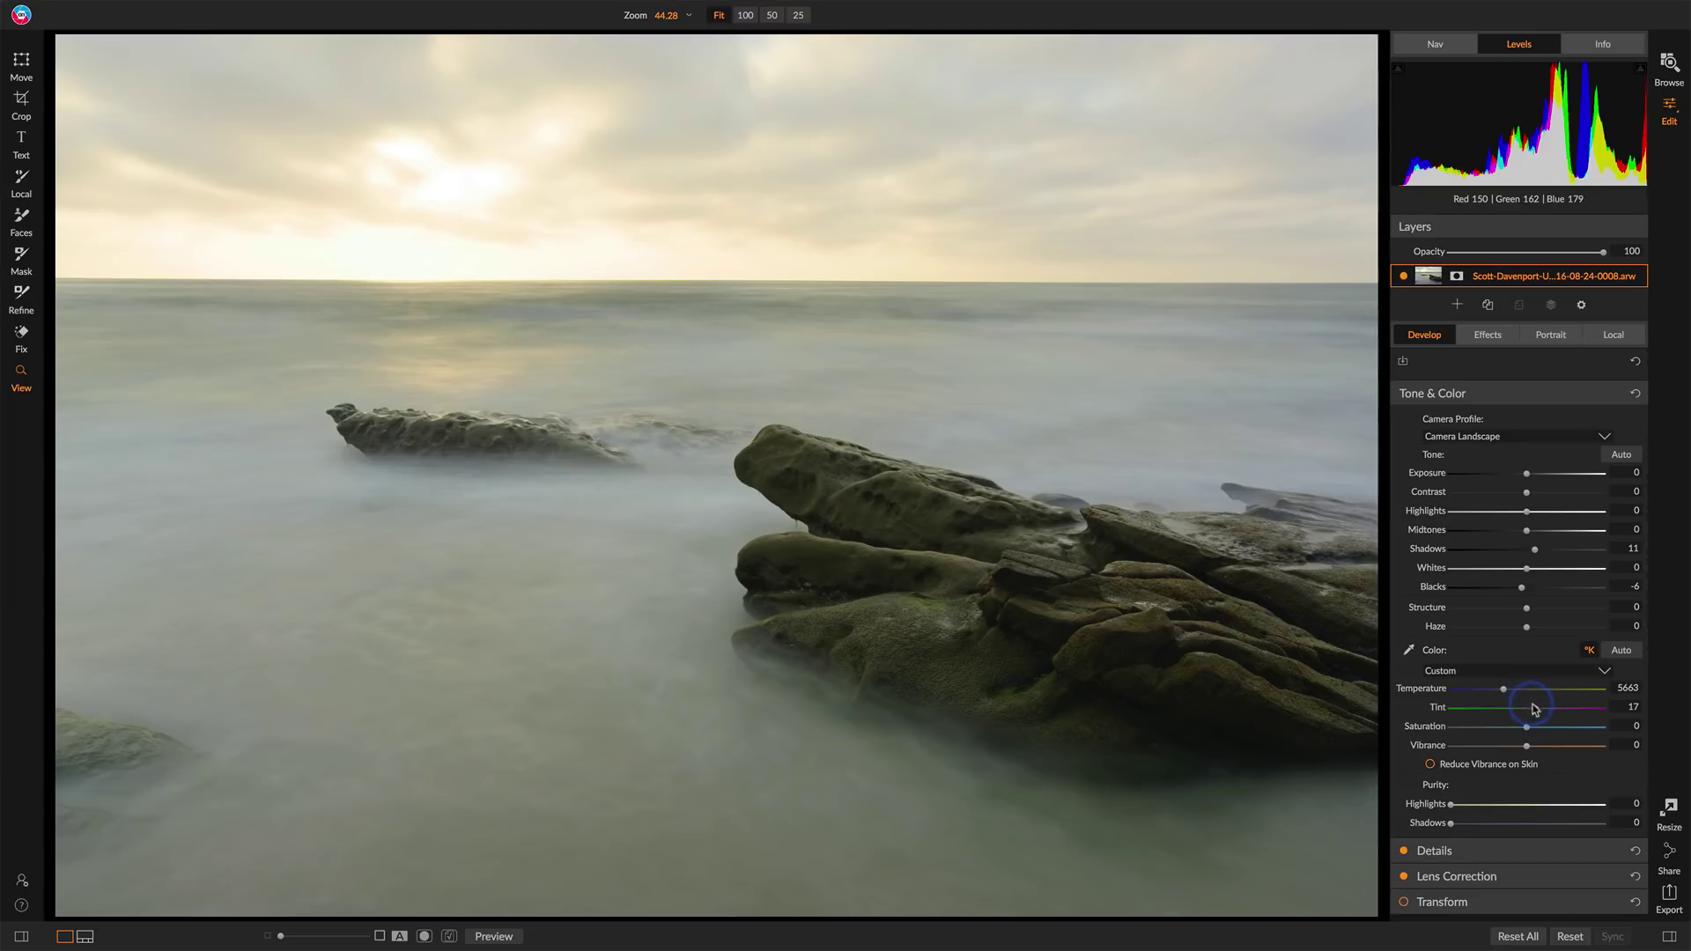
{"action": "left_click", "coordinate": [1535, 708]}
{"action": "left_click_drag", "start_coordinate": [1536, 712], "coordinate": [1539, 712]}
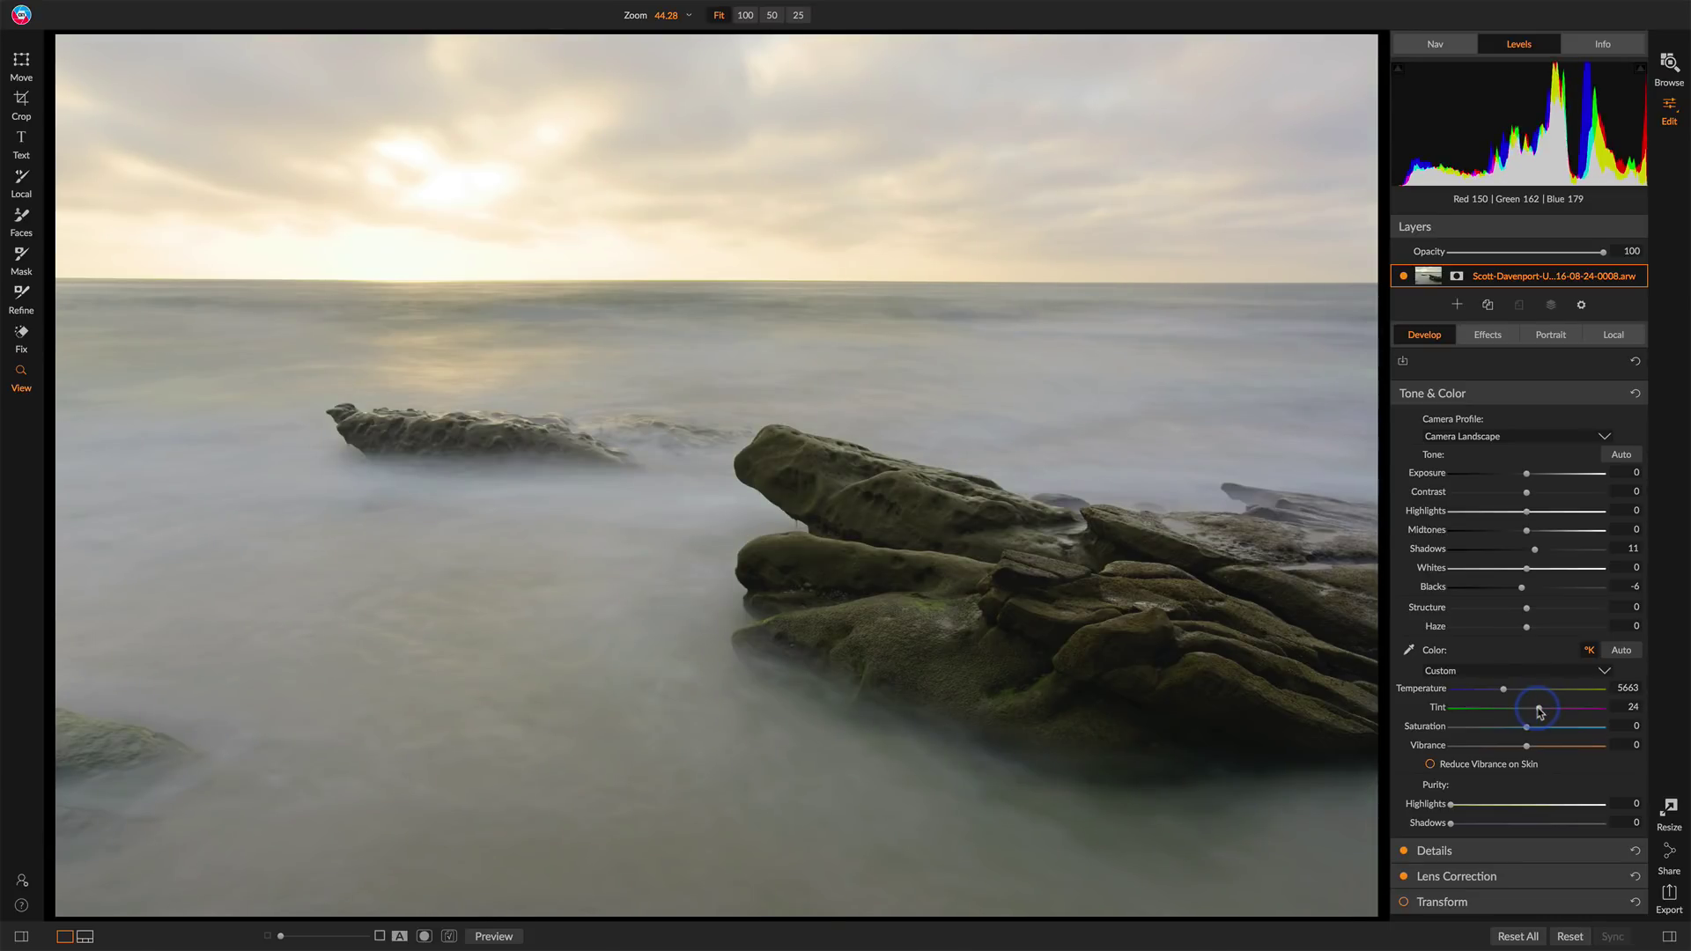
Add a Color Adjustment filter and mute the greens to Hue -15, Saturation -9
{"action": "left_click", "coordinate": [1497, 336]}
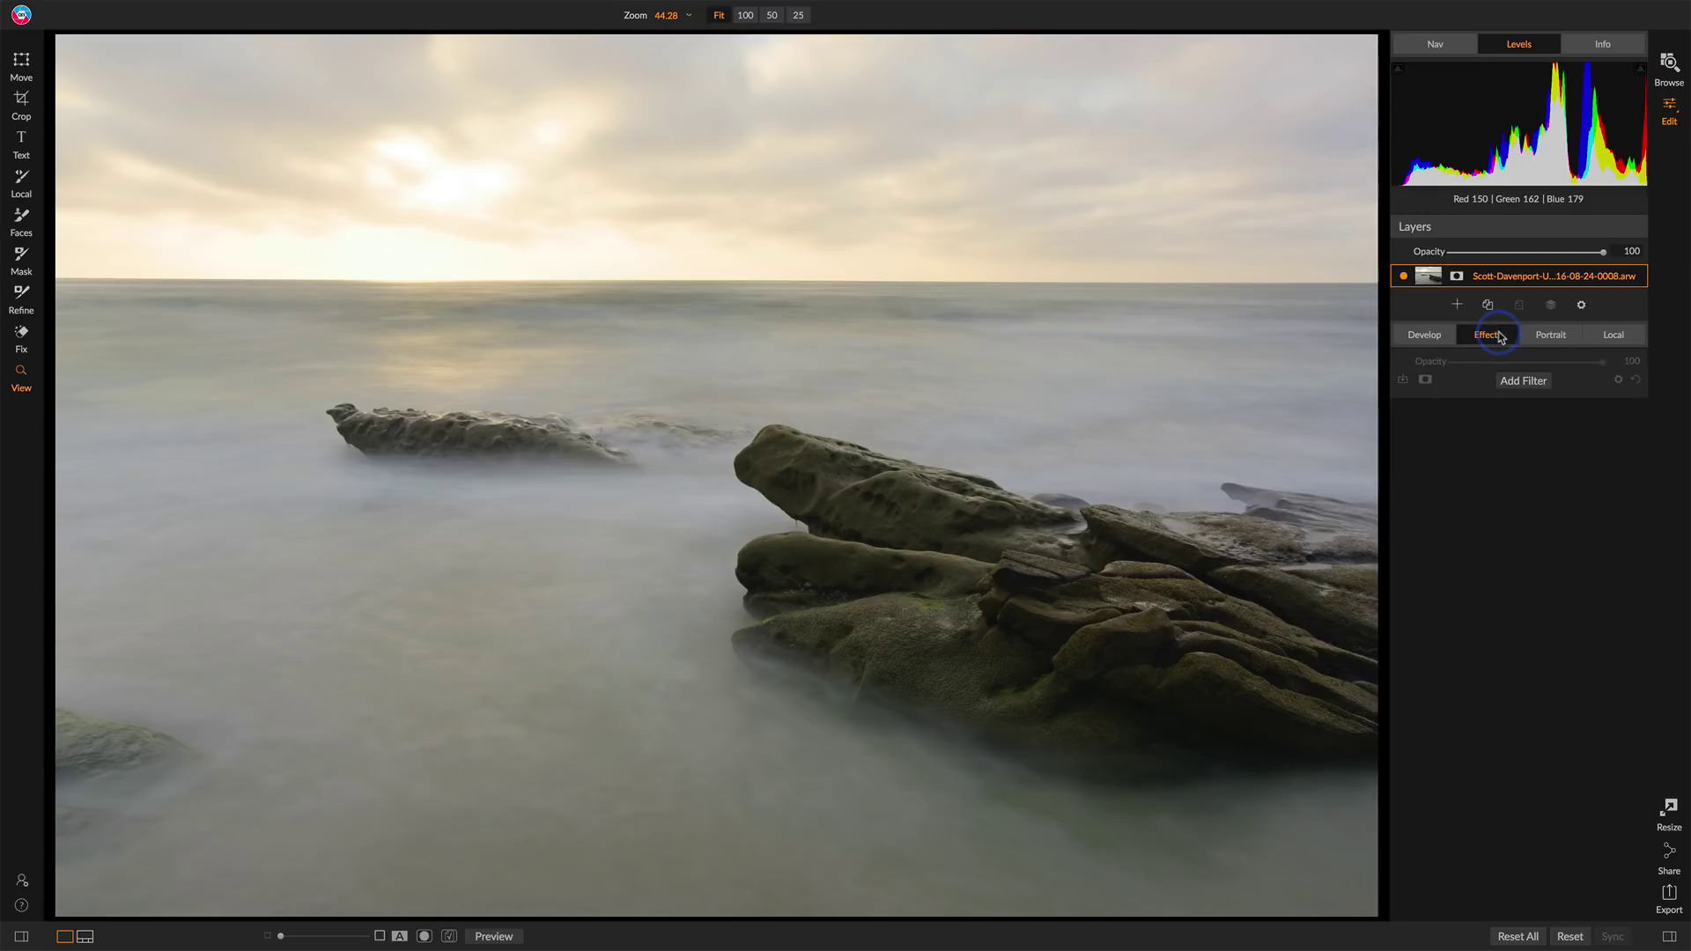
{"action": "left_click", "coordinate": [1508, 382]}
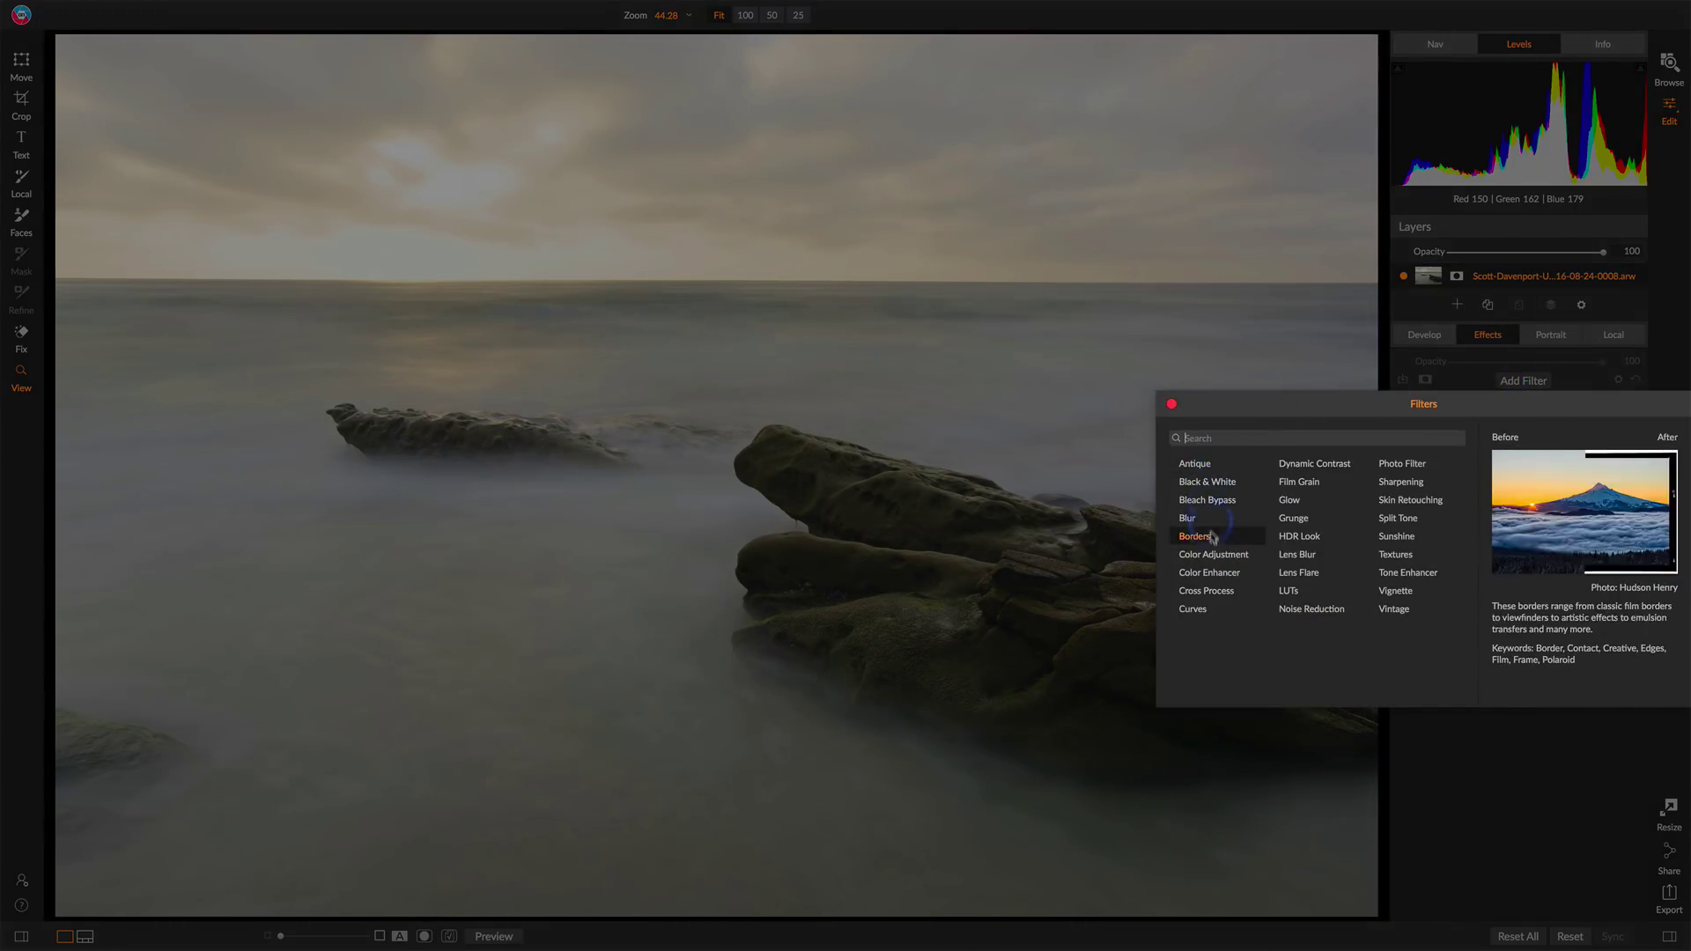
{"action": "left_click", "coordinate": [1212, 556]}
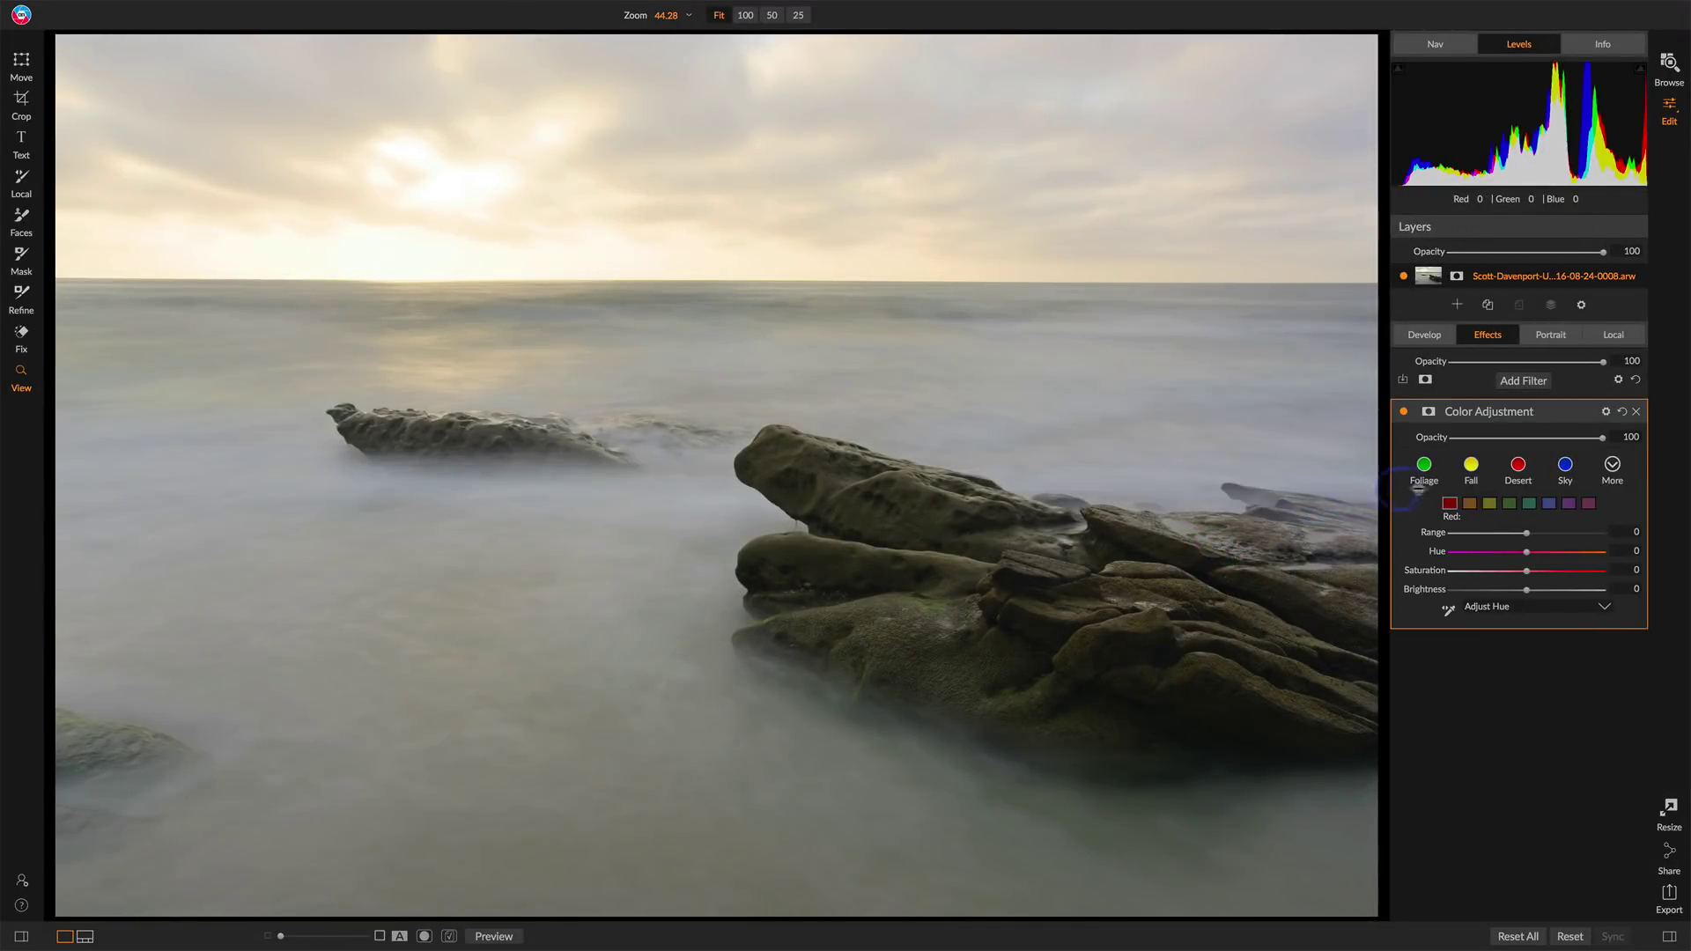
{"action": "left_click", "coordinate": [1509, 503]}
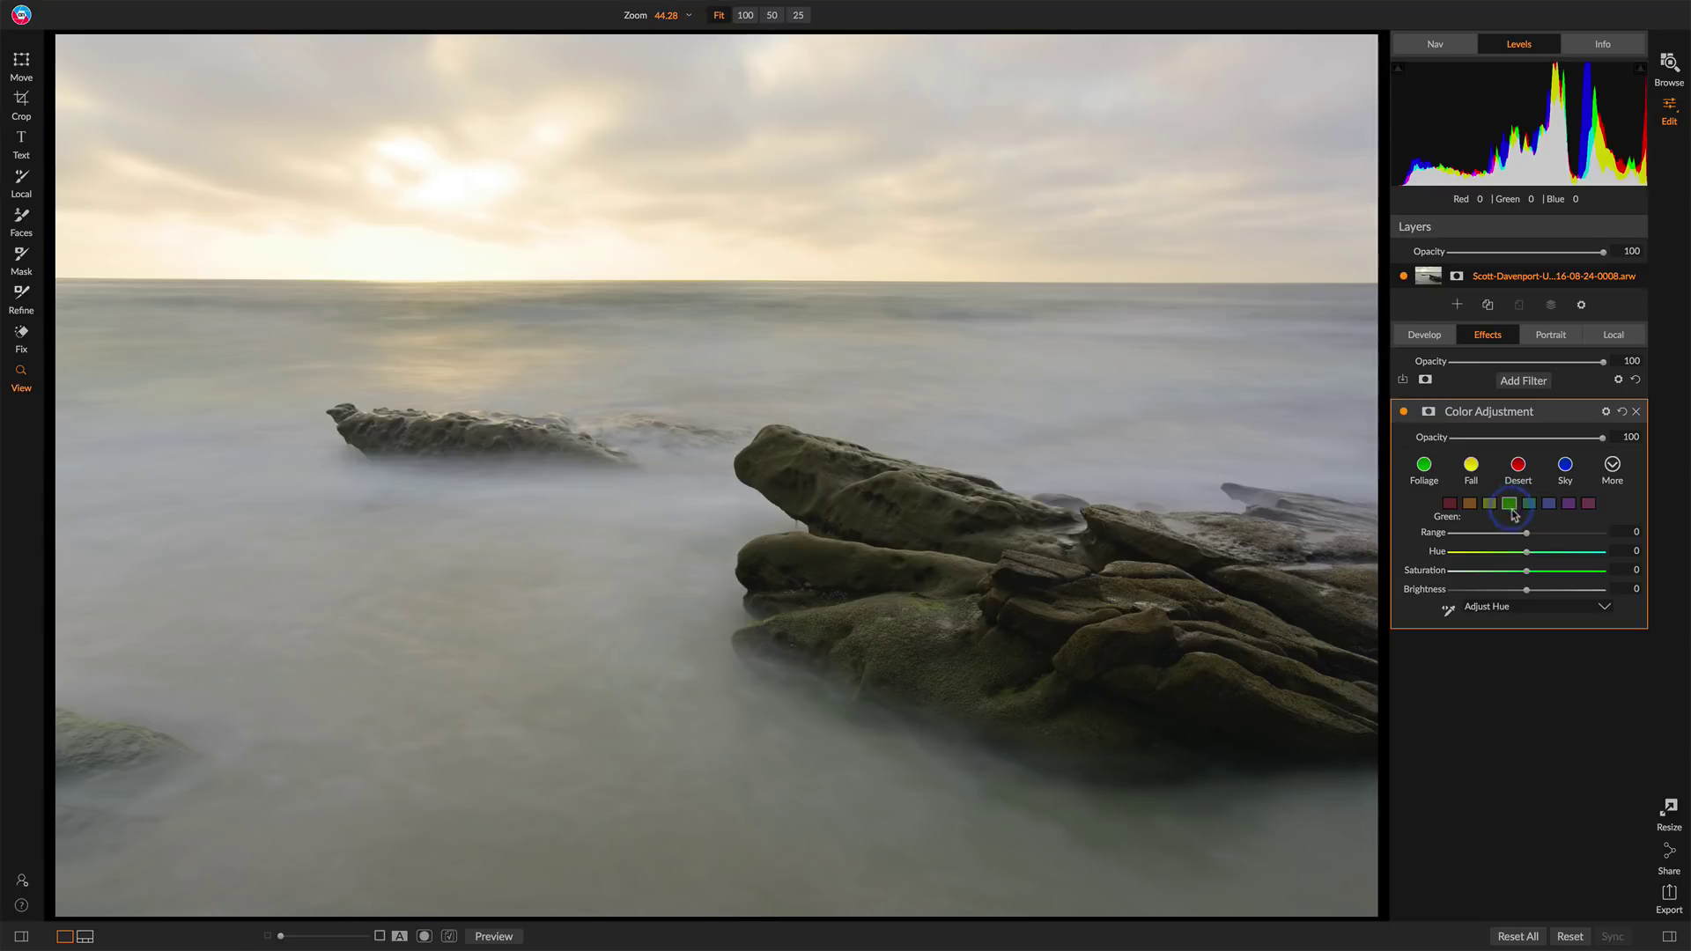
{"action": "left_click", "coordinate": [1527, 576]}
{"action": "mouse_move", "coordinate": [1527, 576]}
{"action": "left_mouse_down"}
{"action": "mouse_move", "coordinate": [1525, 551]}
{"action": "mouse_move", "coordinate": [1473, 557]}
{"action": "mouse_move", "coordinate": [1500, 556]}
{"action": "left_mouse_up"}
{"action": "left_click", "coordinate": [1405, 416]}
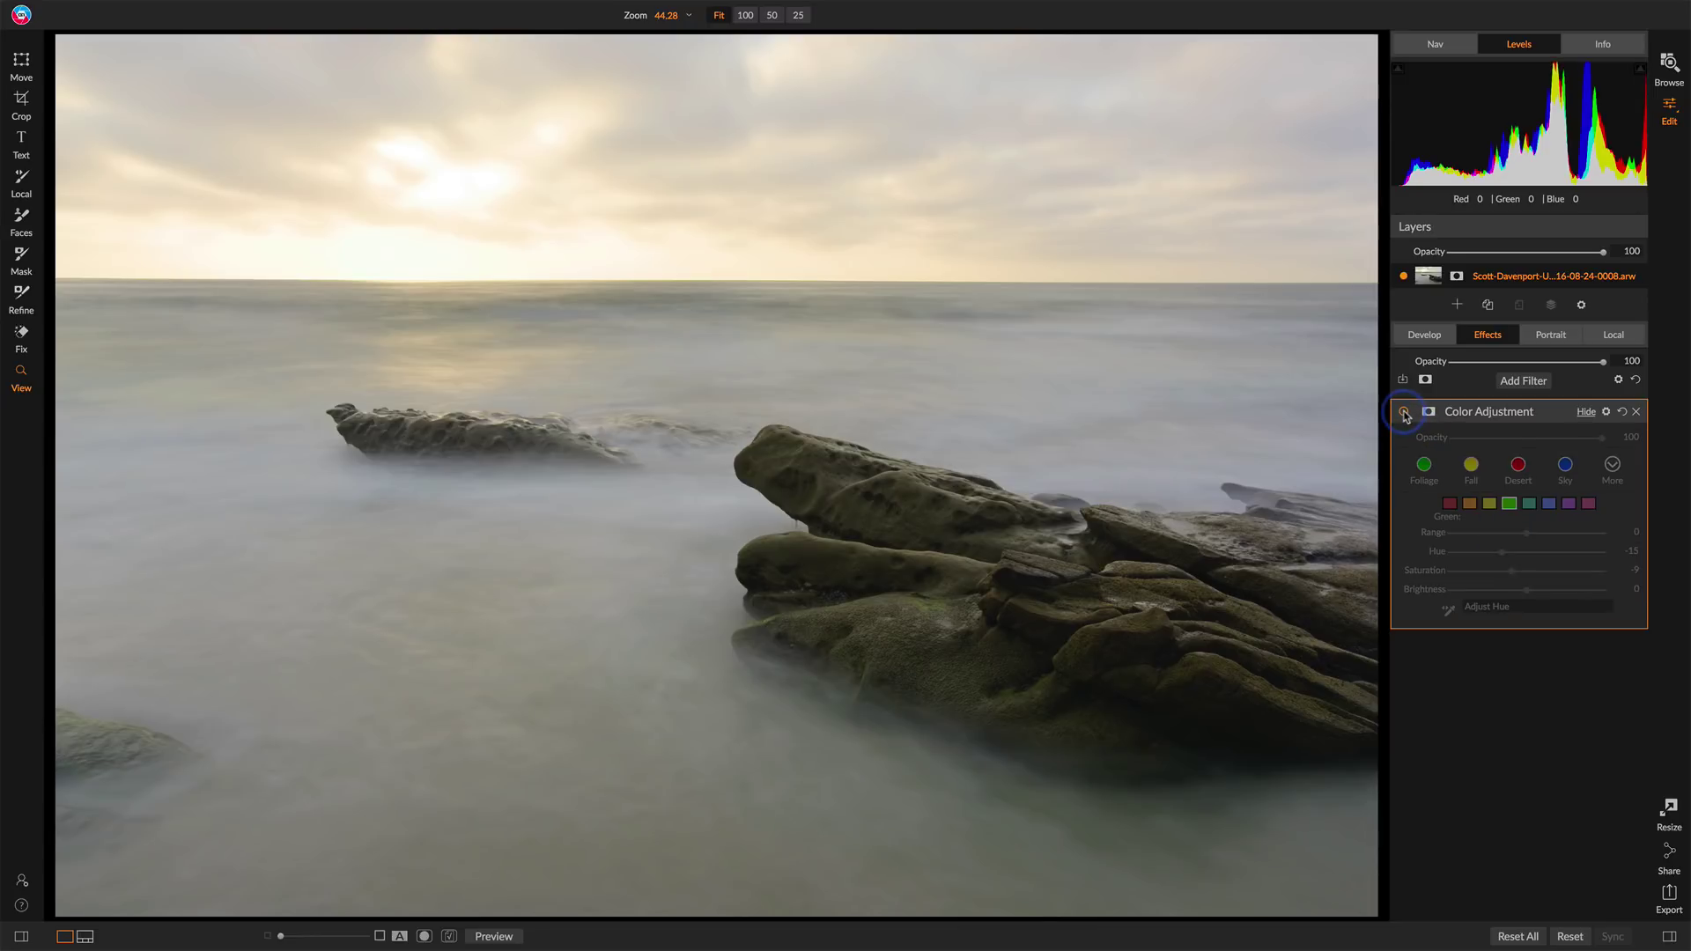
{"action": "left_click", "coordinate": [1404, 413]}
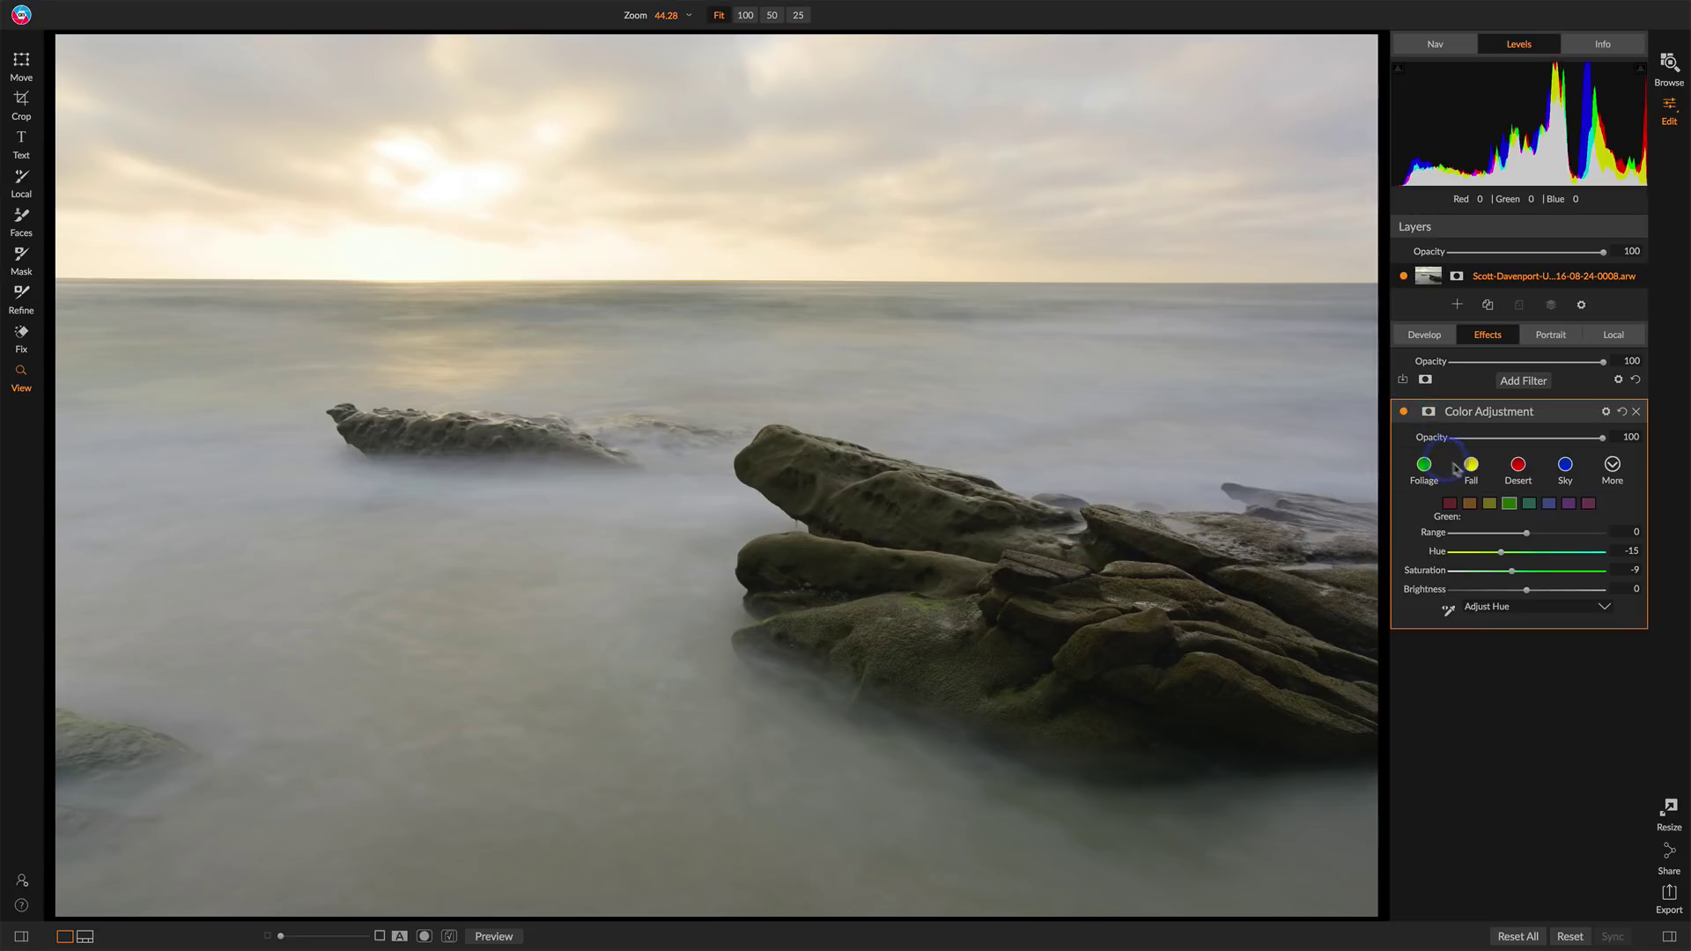
Shift the yellows to Hue -13 and Saturation -6
{"action": "left_click", "coordinate": [1489, 503]}
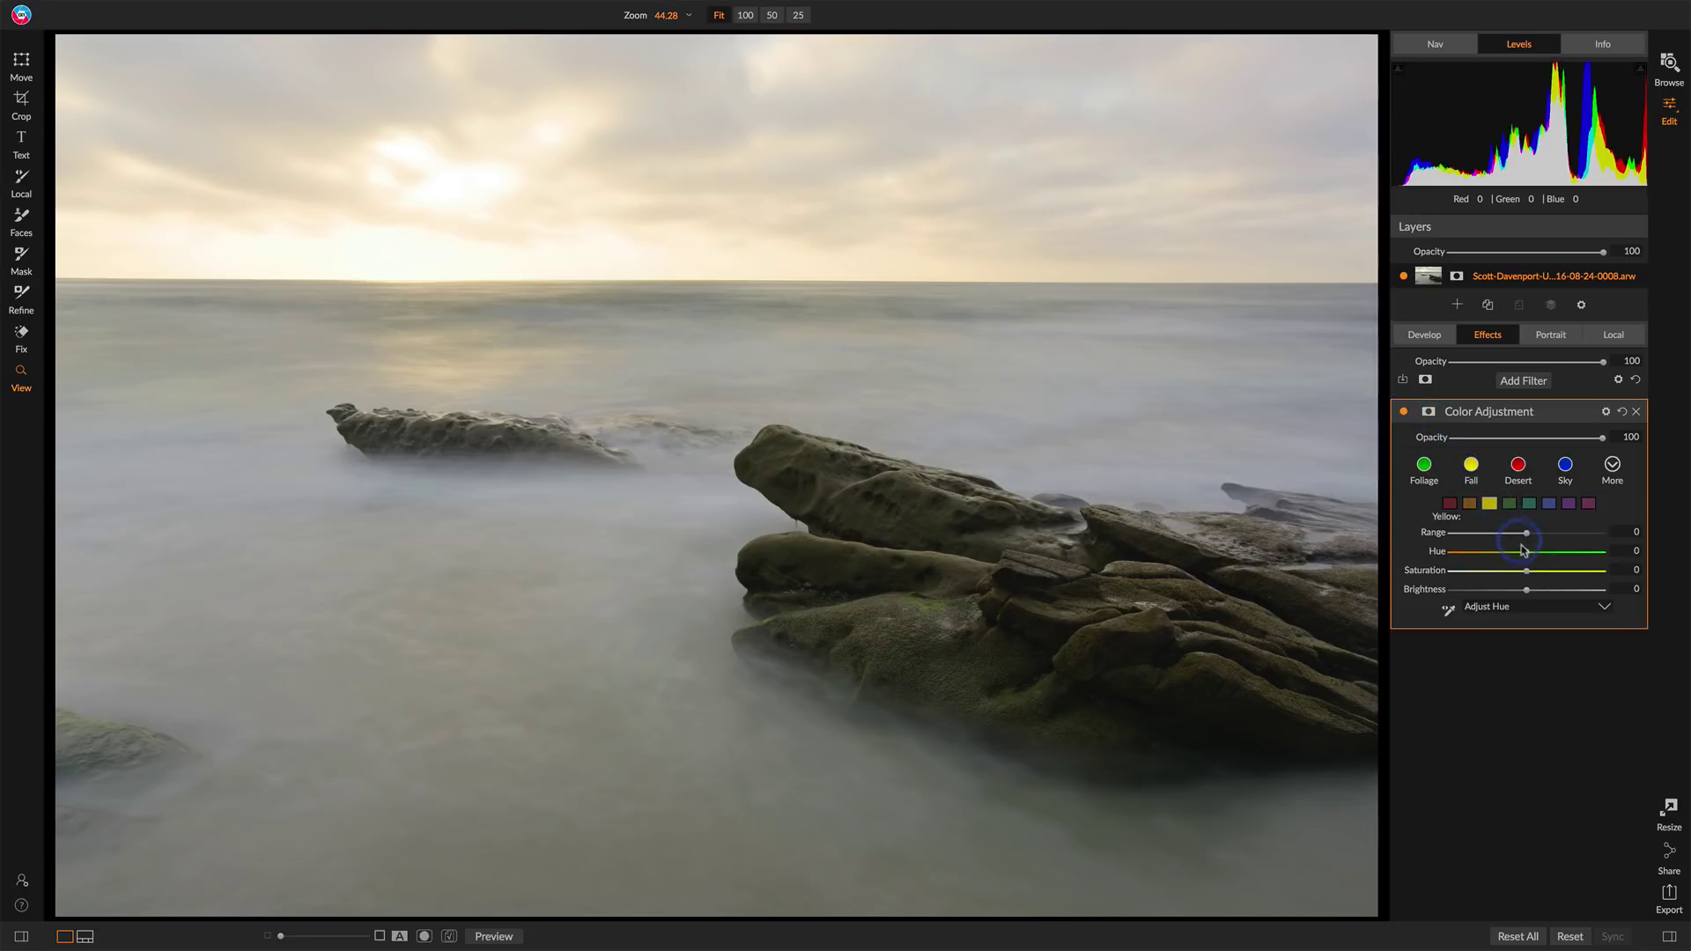
{"action": "mouse_move", "coordinate": [1523, 555]}
{"action": "left_mouse_down"}
{"action": "mouse_move", "coordinate": [1506, 555]}
{"action": "mouse_move", "coordinate": [1516, 574]}
{"action": "left_mouse_up"}
{"action": "left_click", "coordinate": [1526, 571]}
Add a Dynamic Contrast filter (Medium 15, Large 20) and cool Temperature to 5550
{"action": "left_click", "coordinate": [1518, 384]}
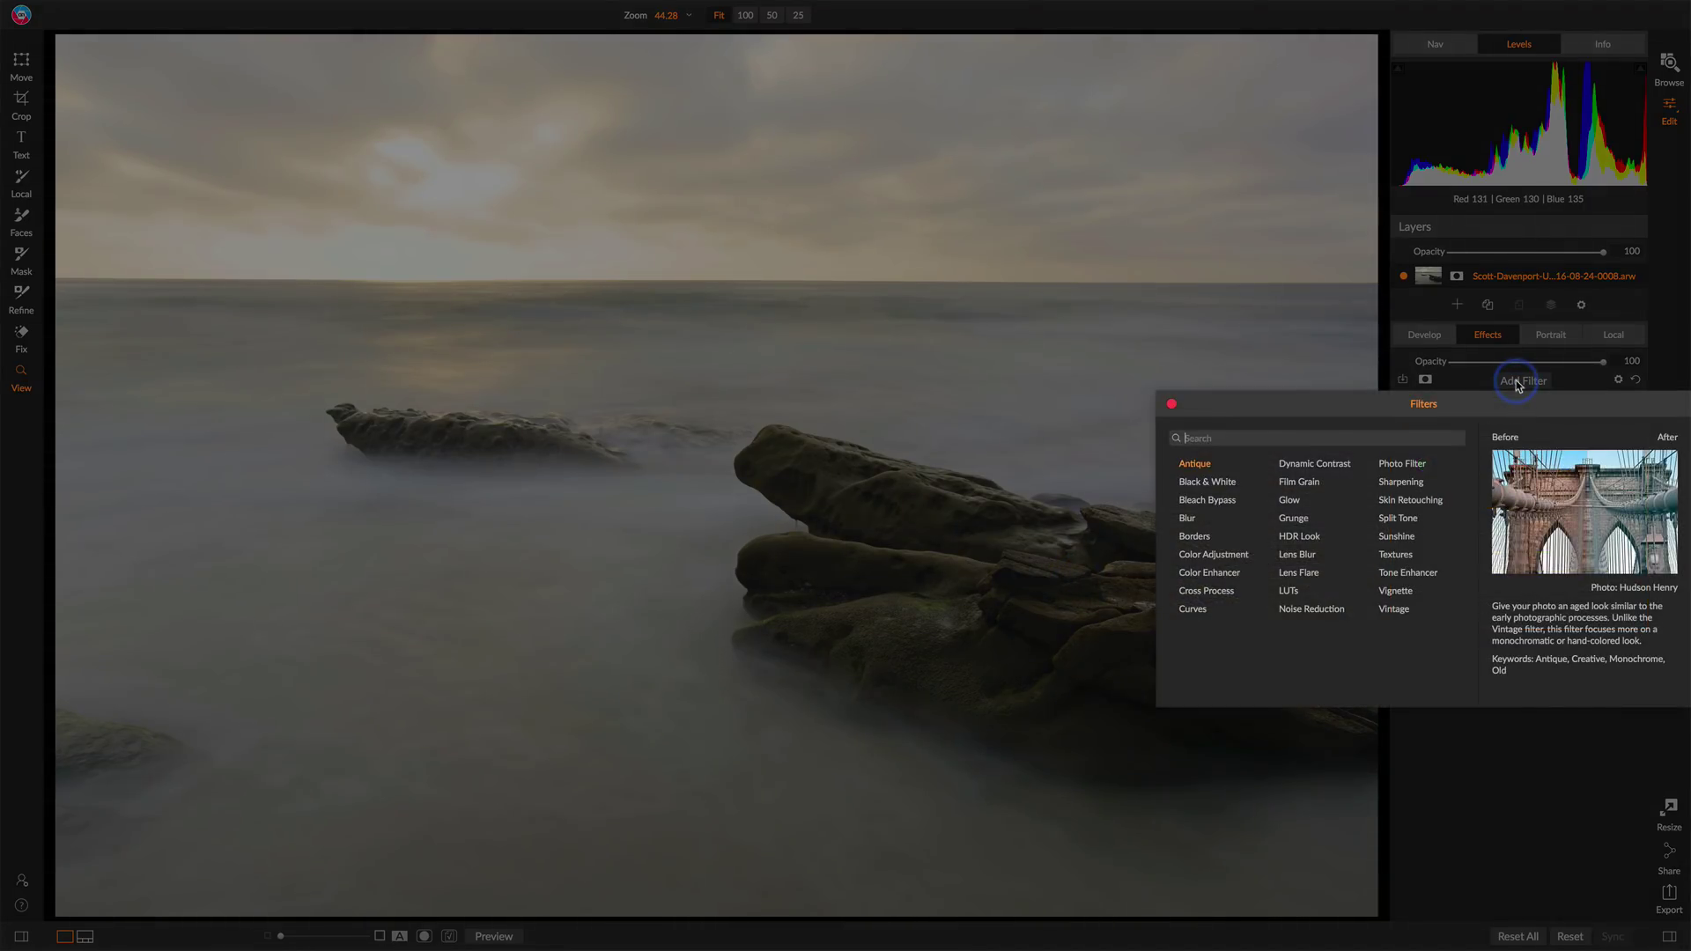
{"action": "left_click", "coordinate": [1331, 462]}
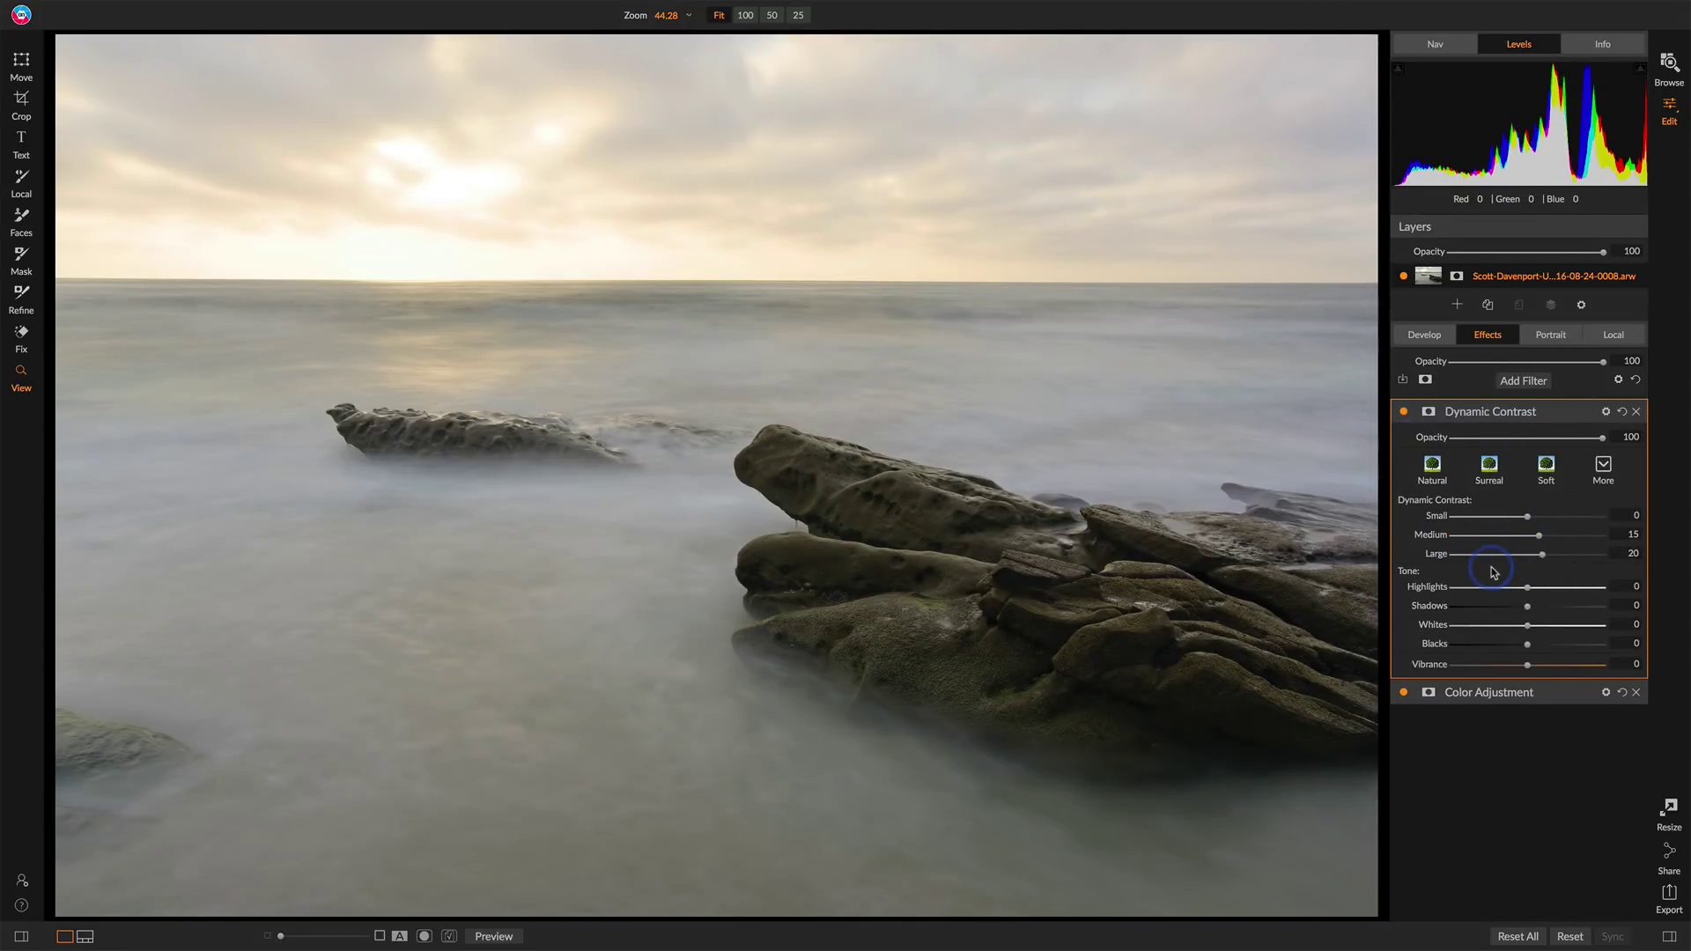
{"action": "left_click", "coordinate": [1403, 412]}
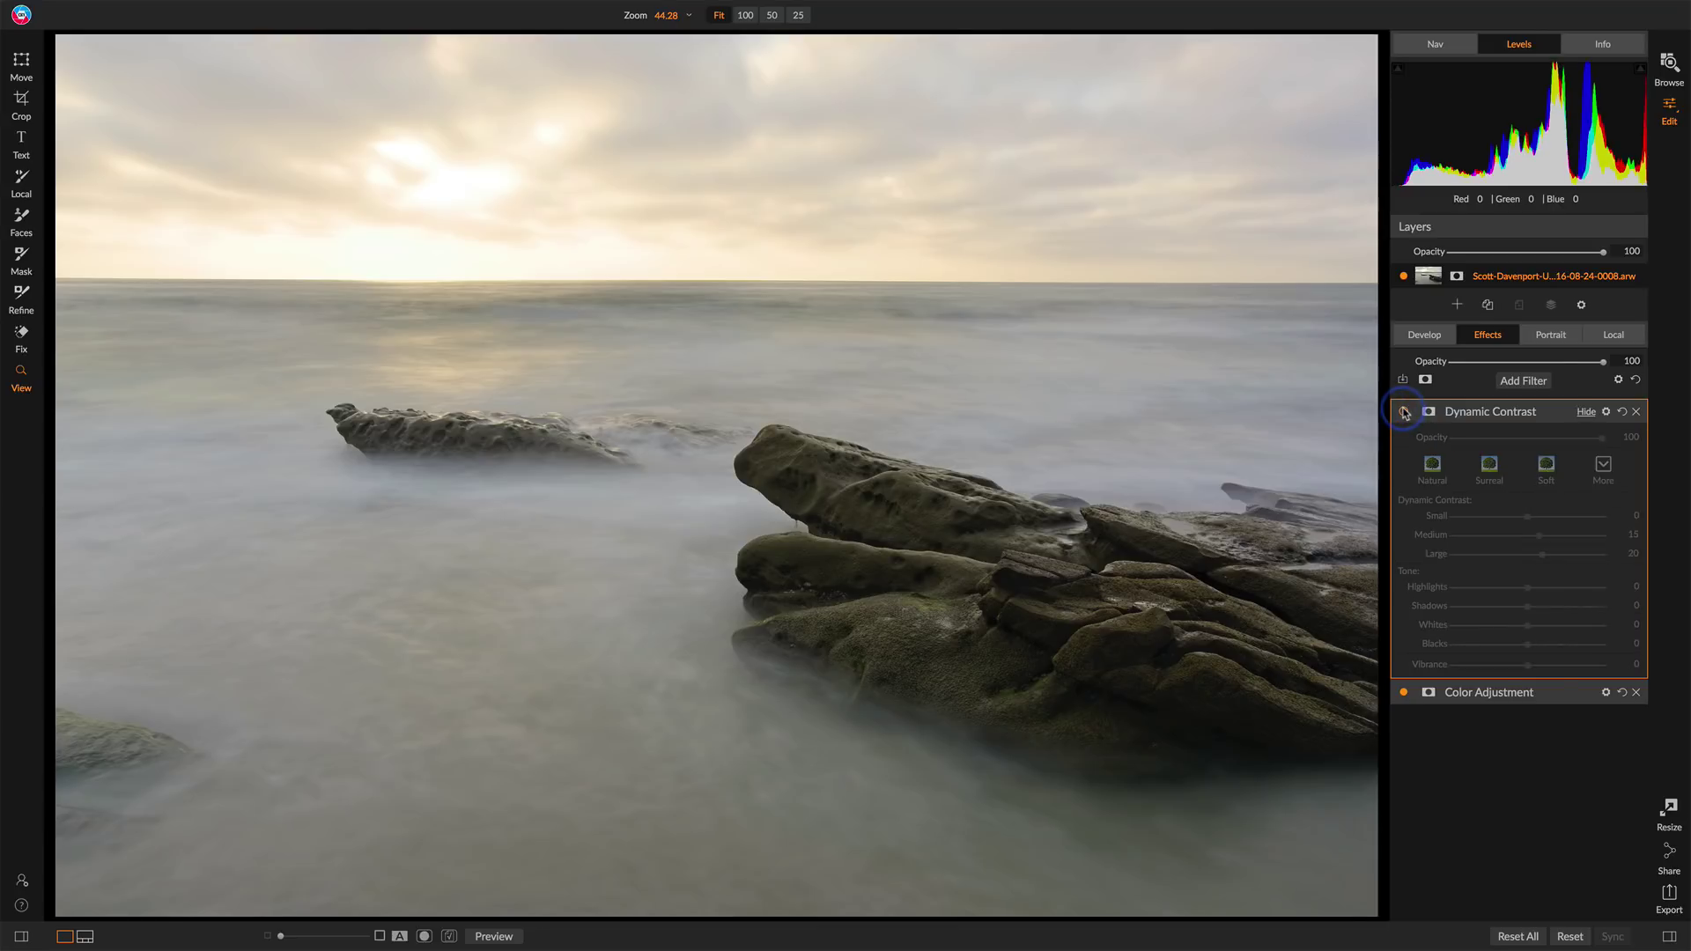
{"action": "left_click", "coordinate": [1403, 411]}
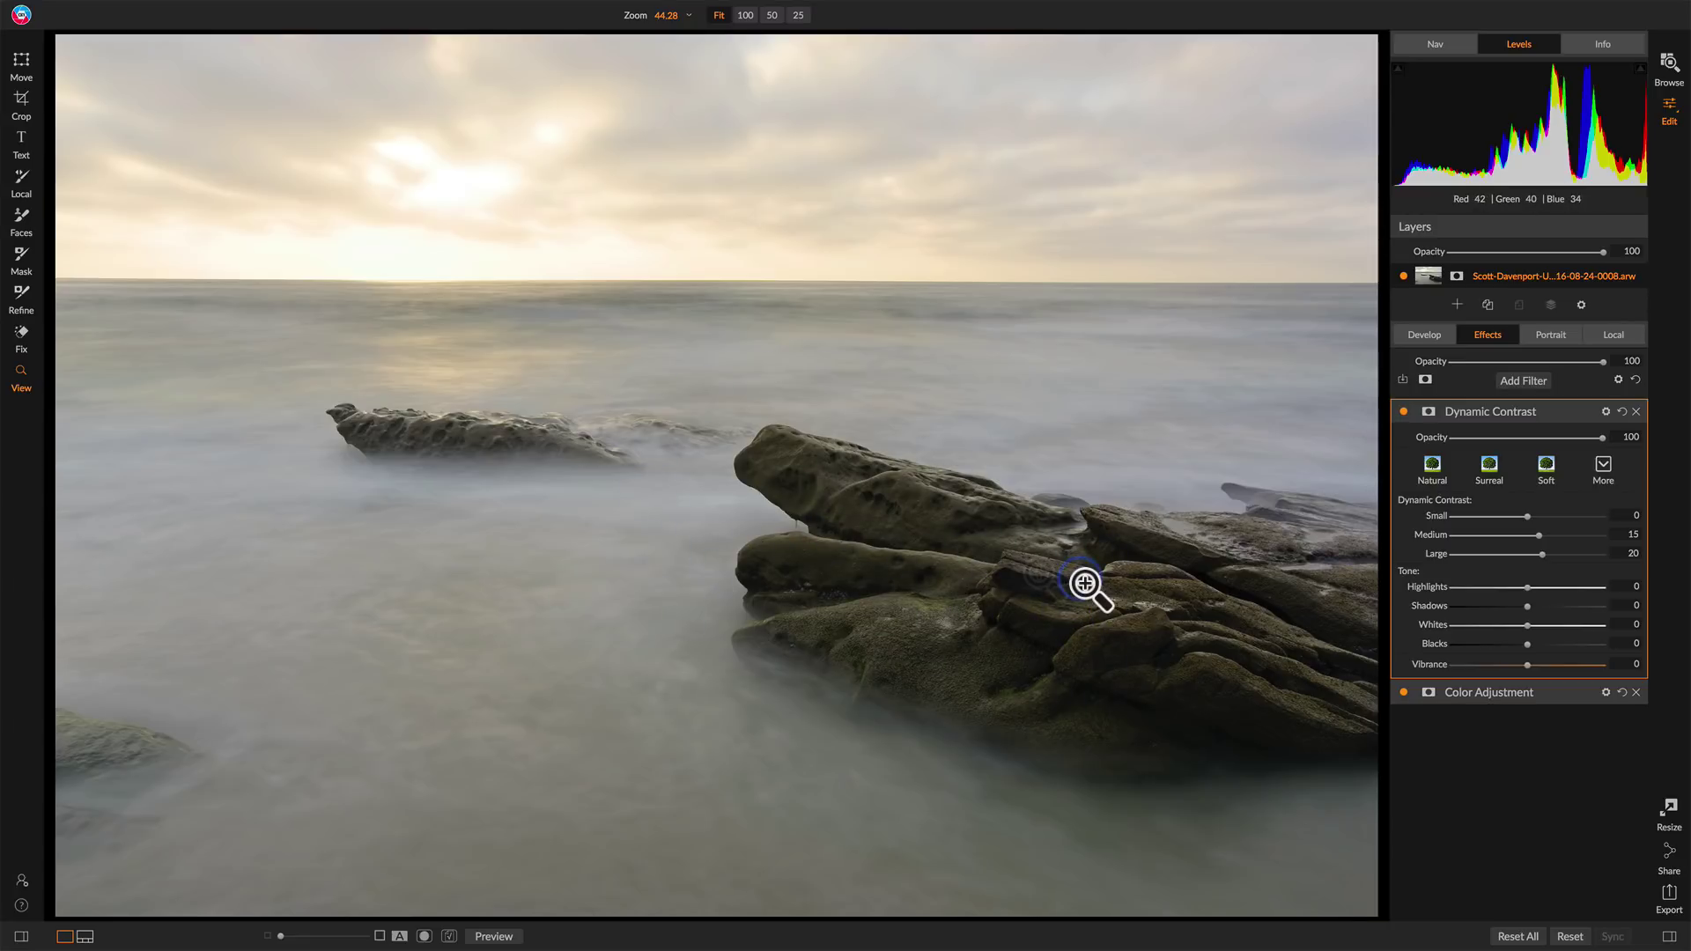
{"action": "left_click", "coordinate": [1431, 342]}
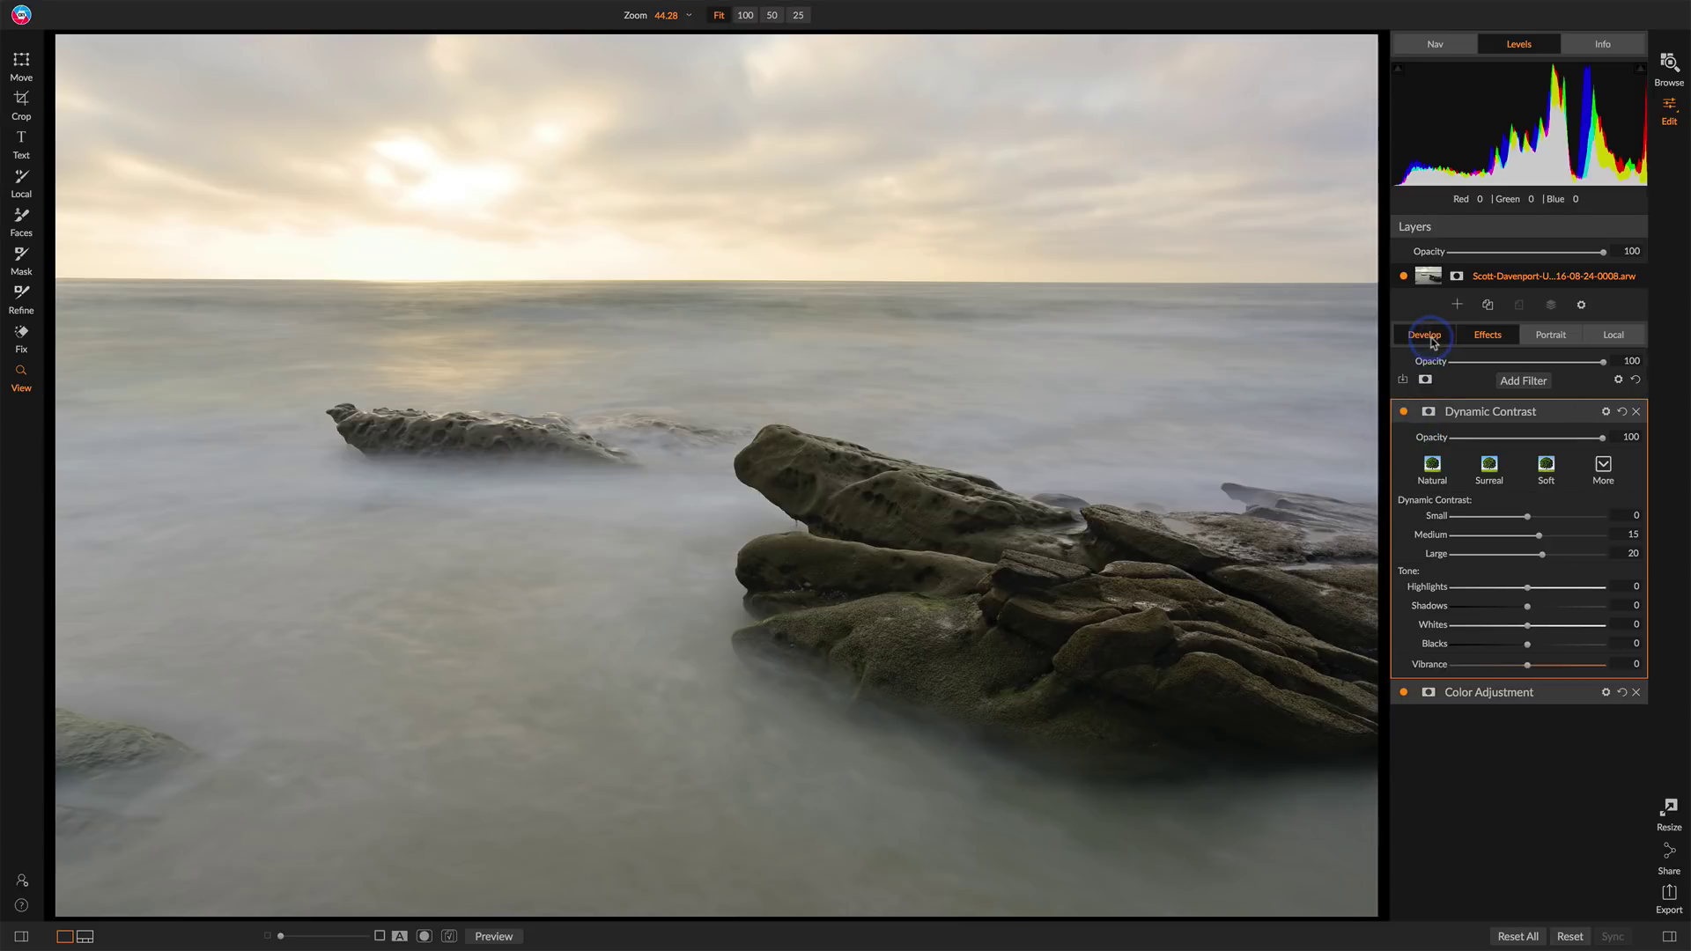
{"action": "left_click_drag", "start_coordinate": [1504, 690], "coordinate": [1502, 693]}
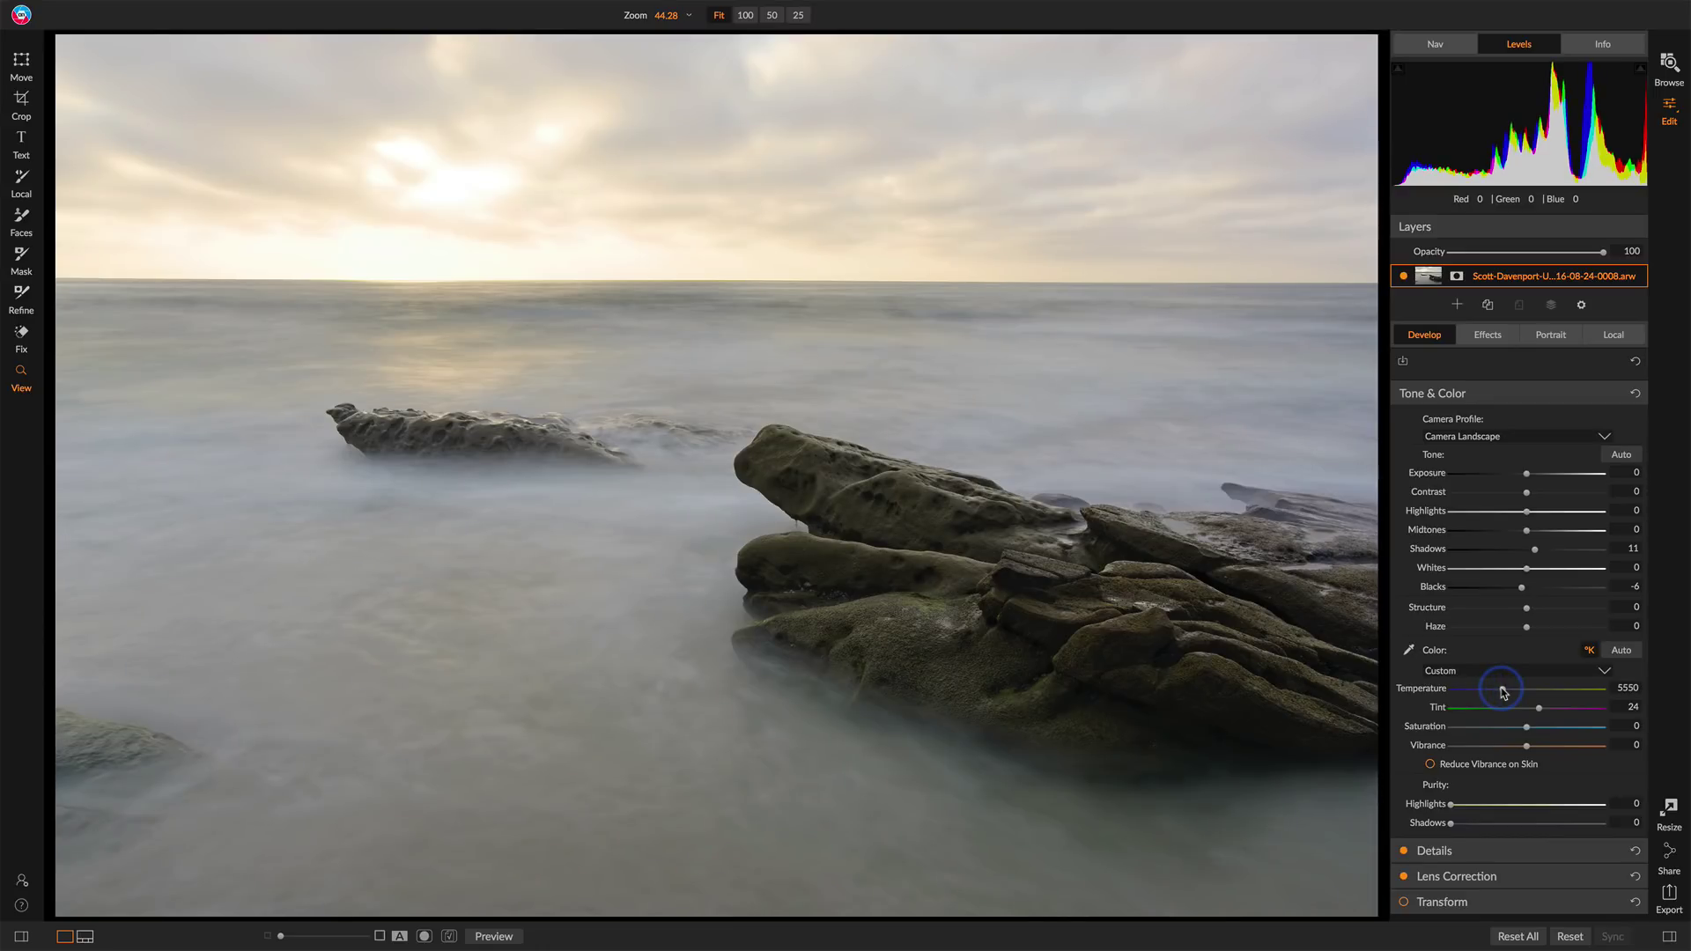
Add a Subtle Vignette (Brightness -25, Size 40, Roundness -20) and compare against the original
{"action": "left_click", "coordinate": [1489, 336]}
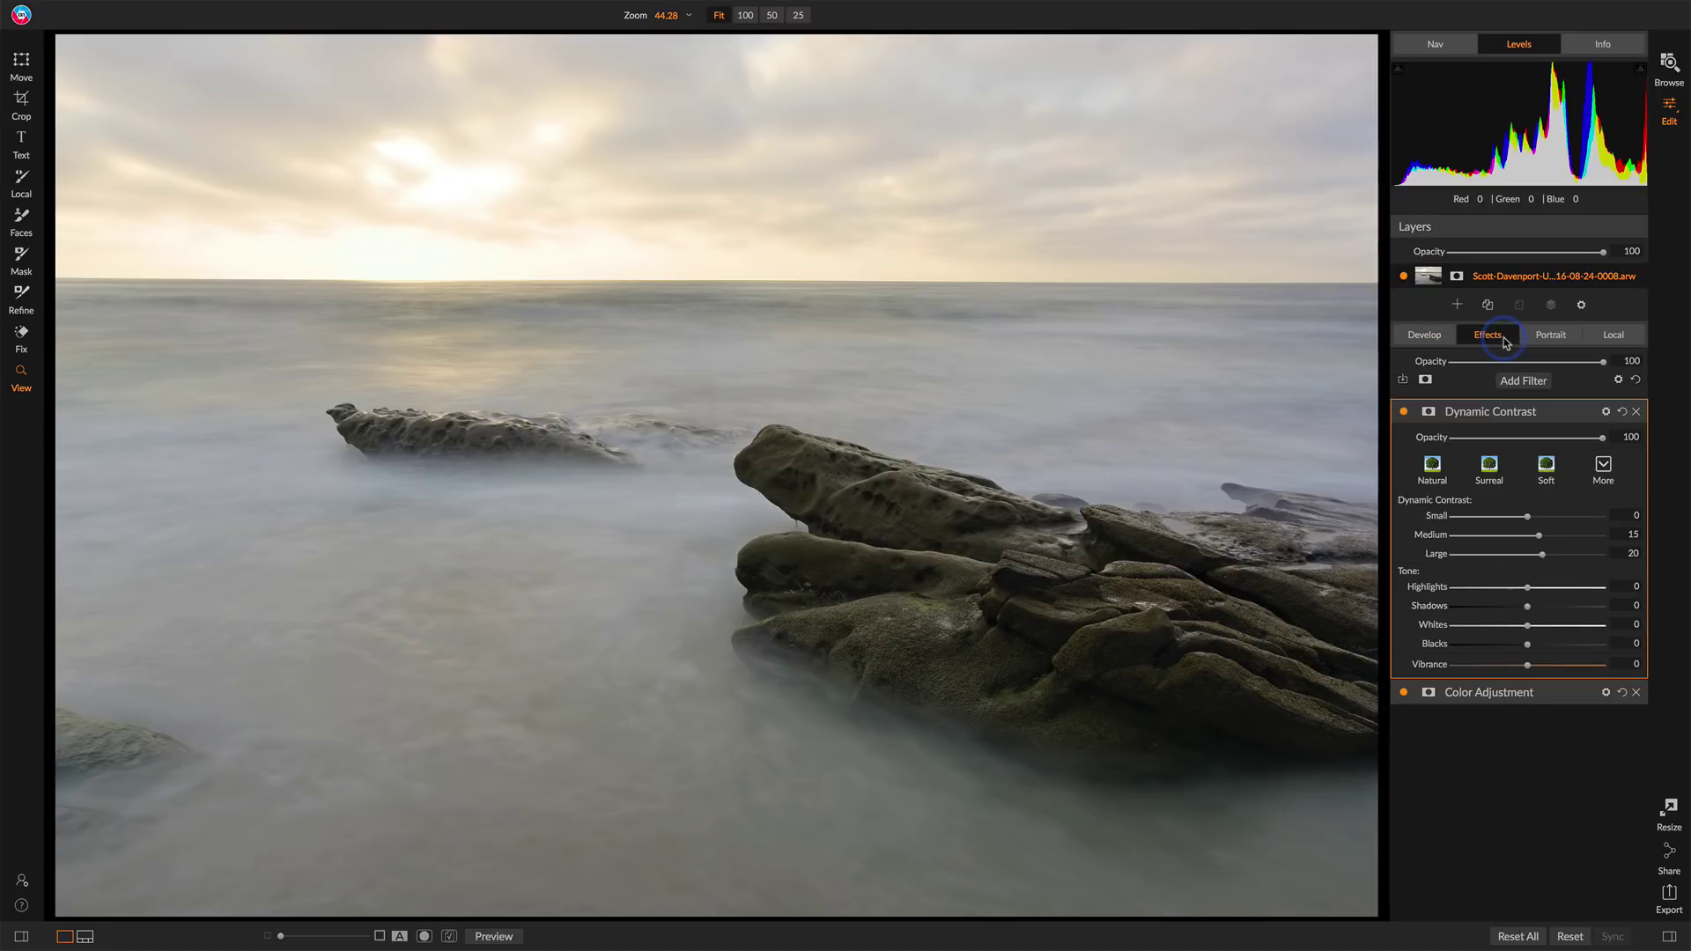
{"action": "left_click", "coordinate": [1504, 380]}
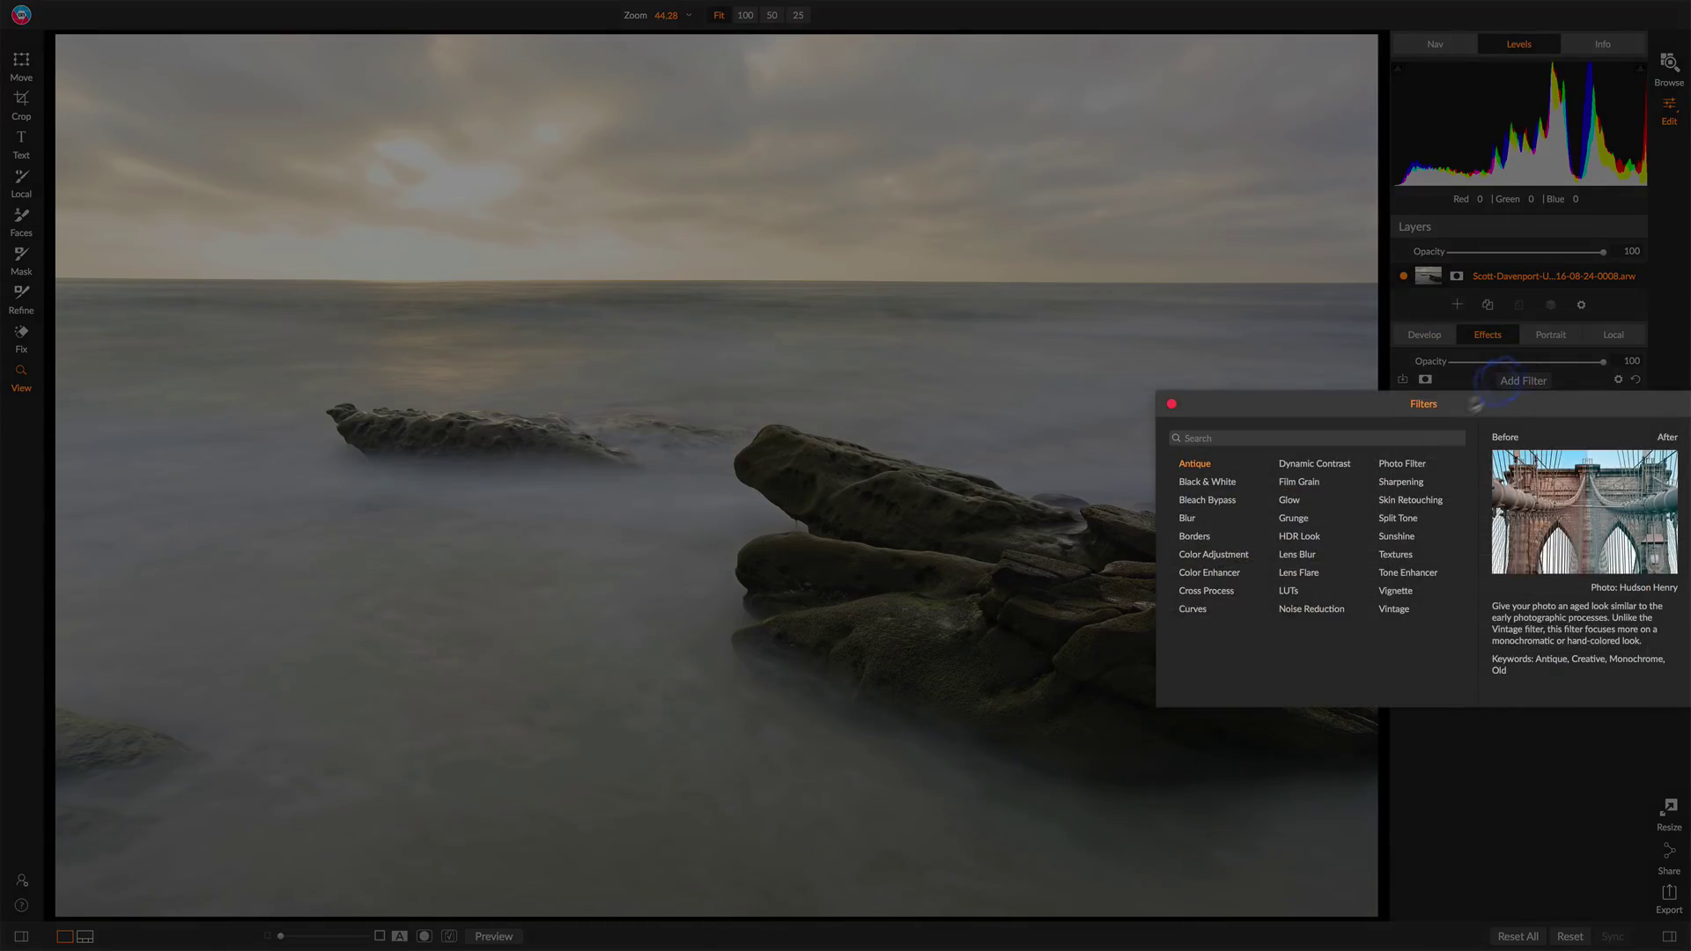
{"action": "left_click", "coordinate": [1393, 590]}
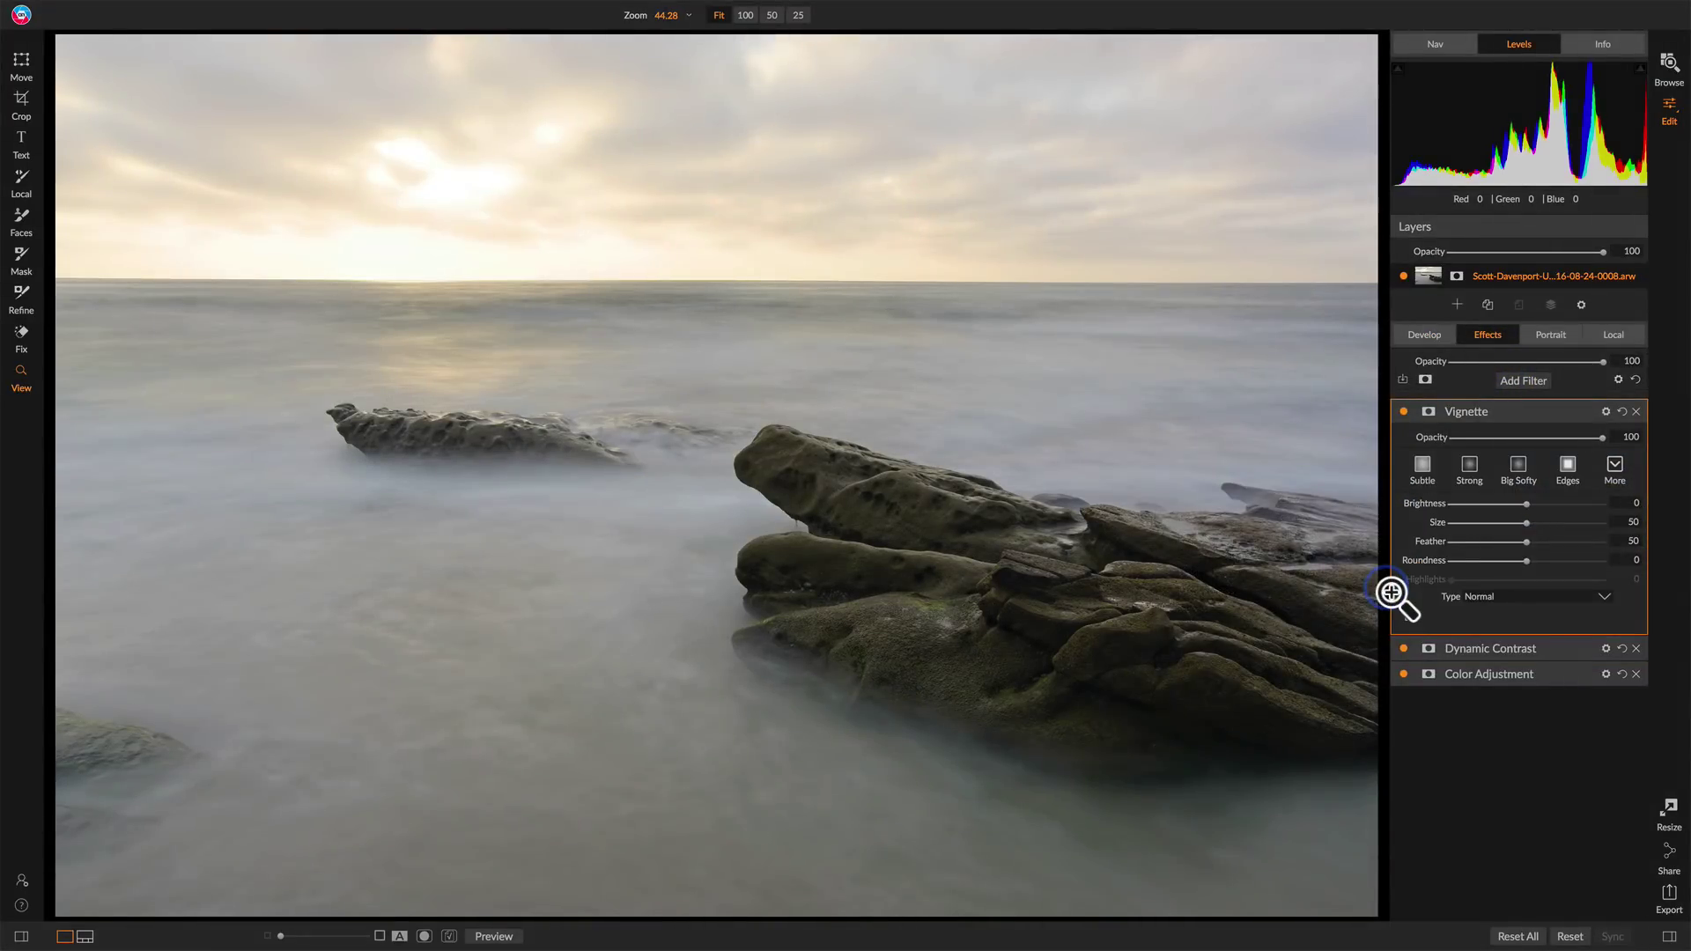
{"action": "left_click", "coordinate": [1424, 471]}
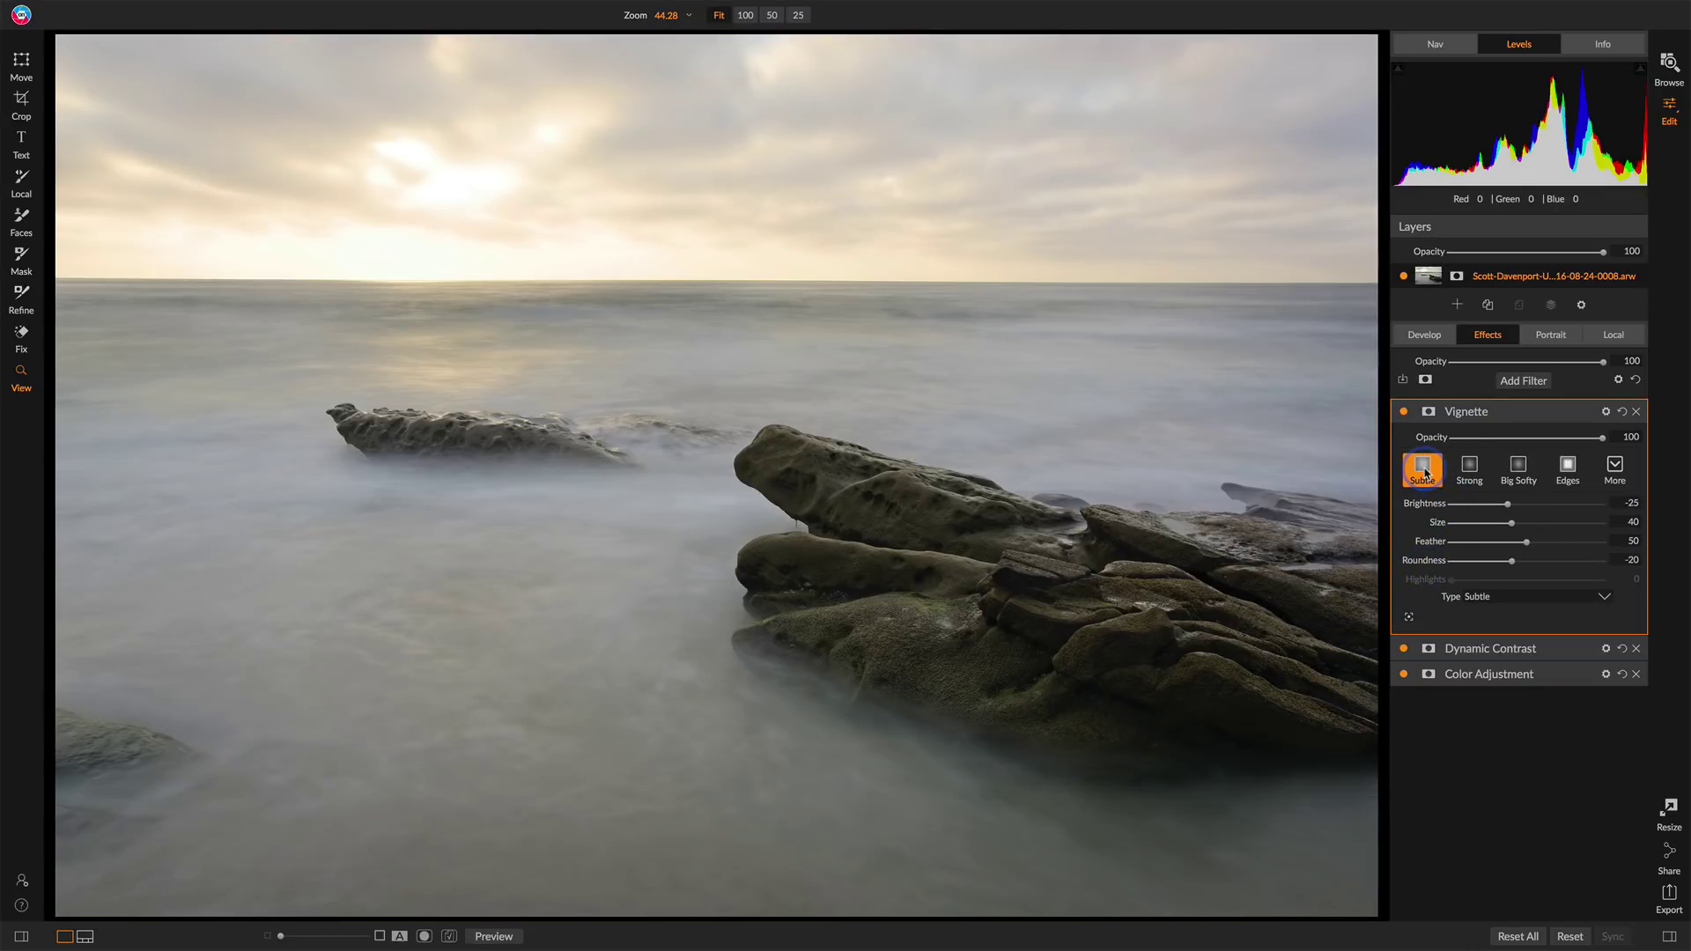
{"action": "left_click", "coordinate": [1403, 412]}
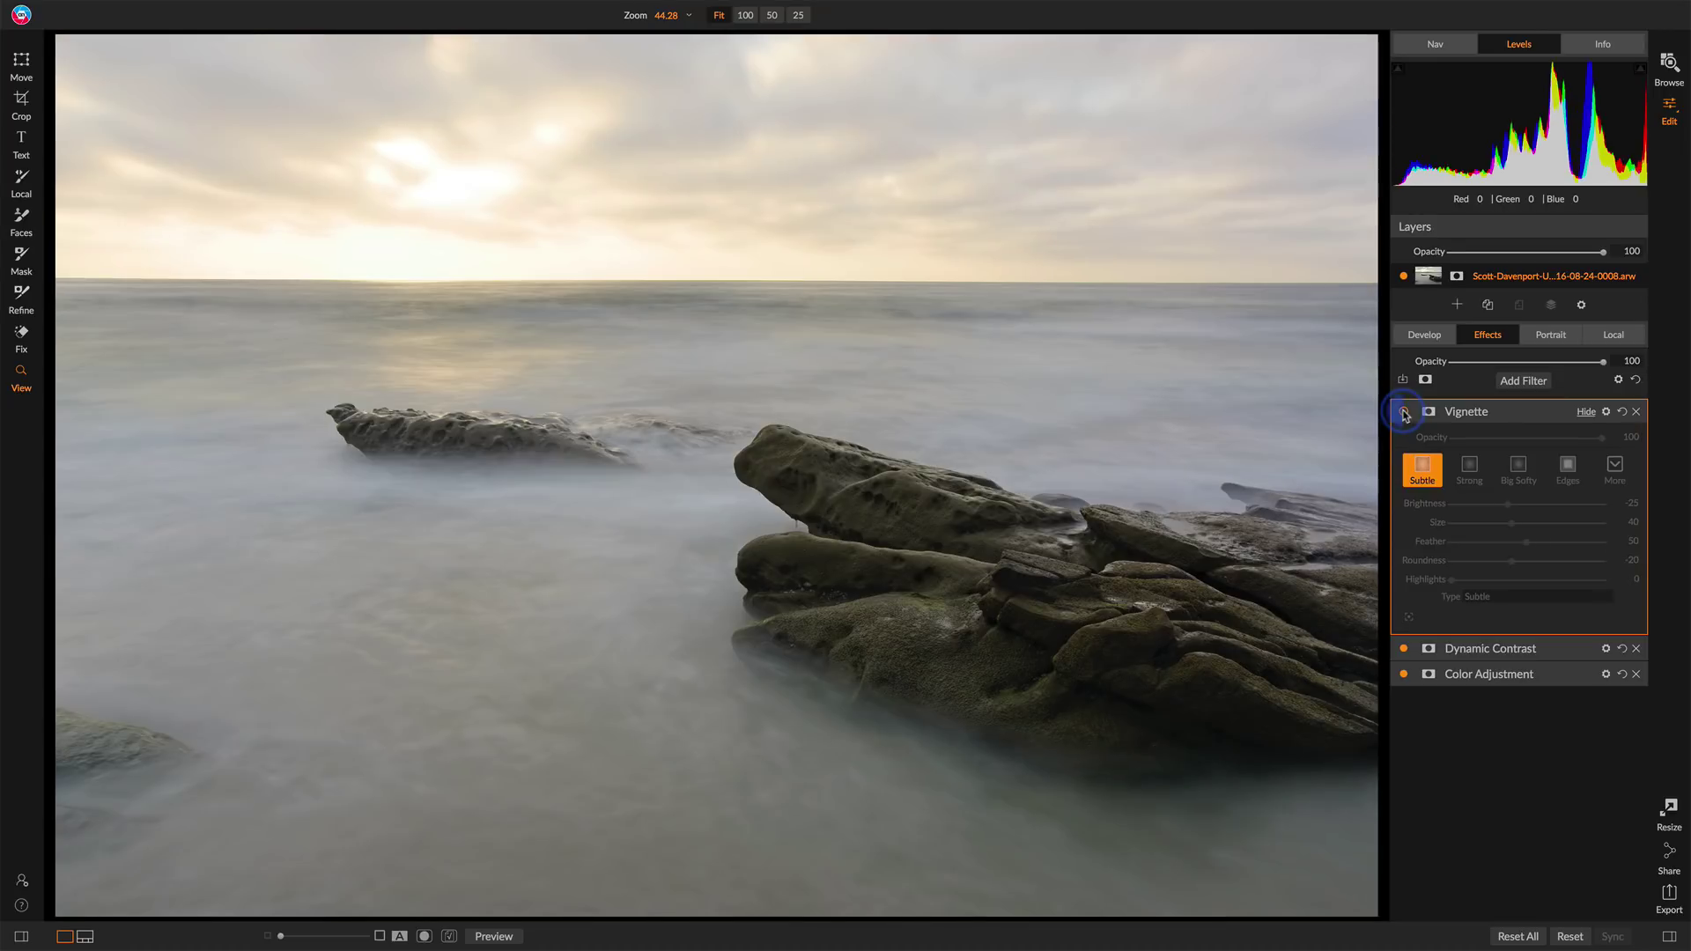
{"action": "left_click", "coordinate": [1404, 412]}
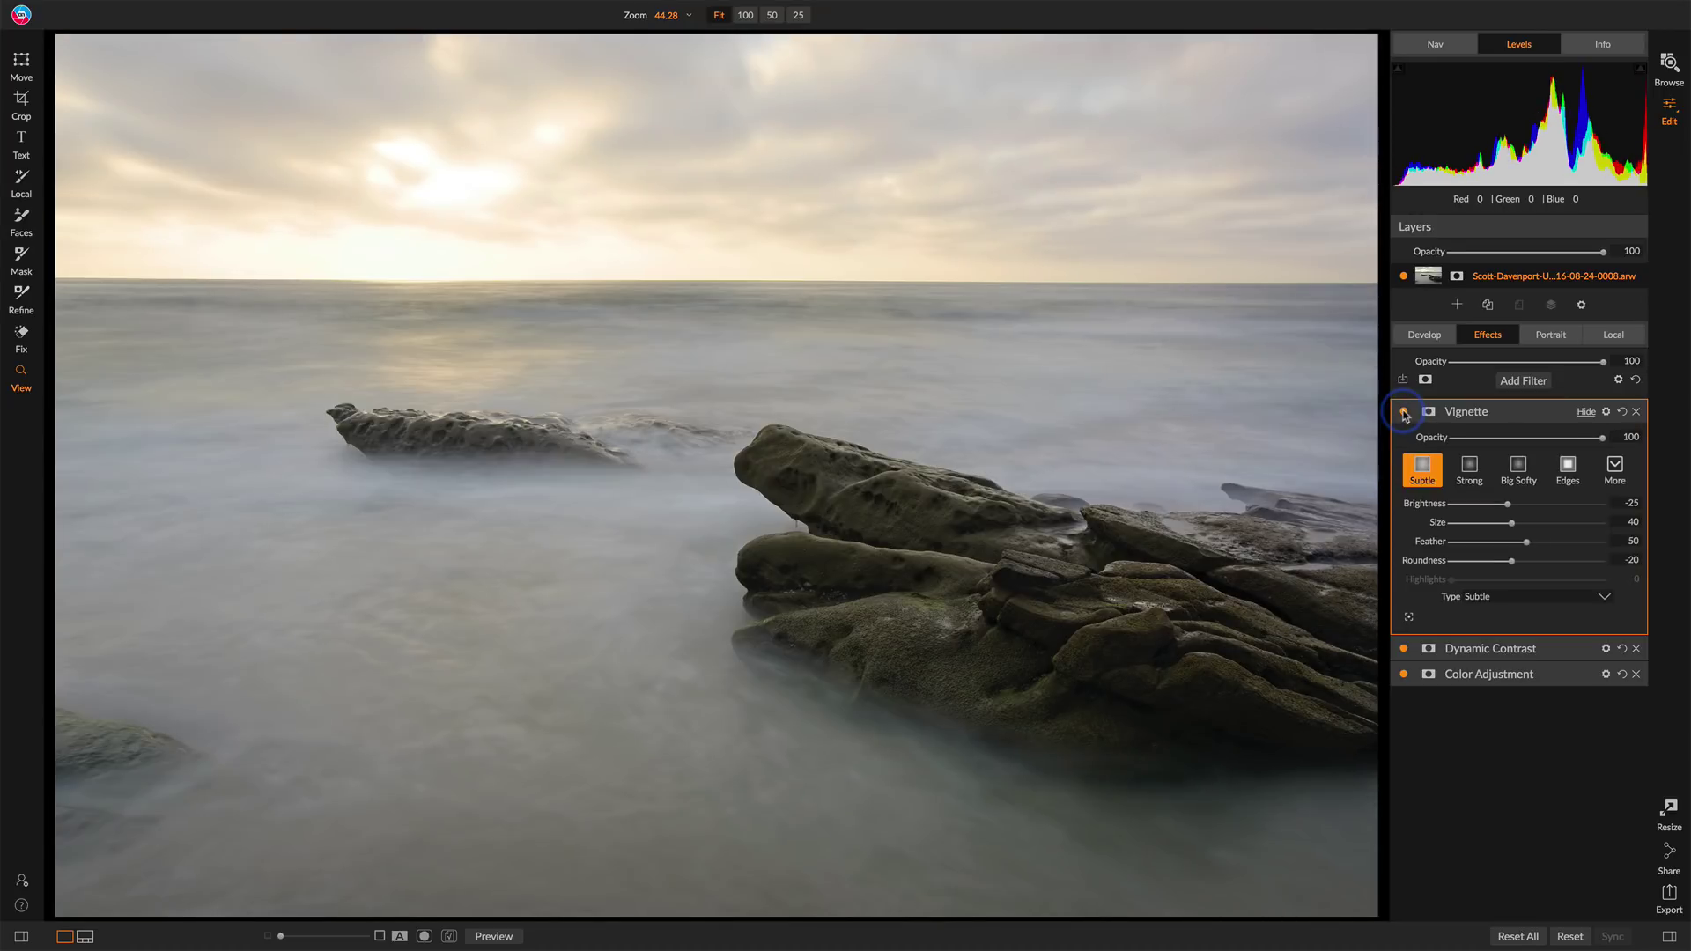
{"action": "key", "text": "p"}
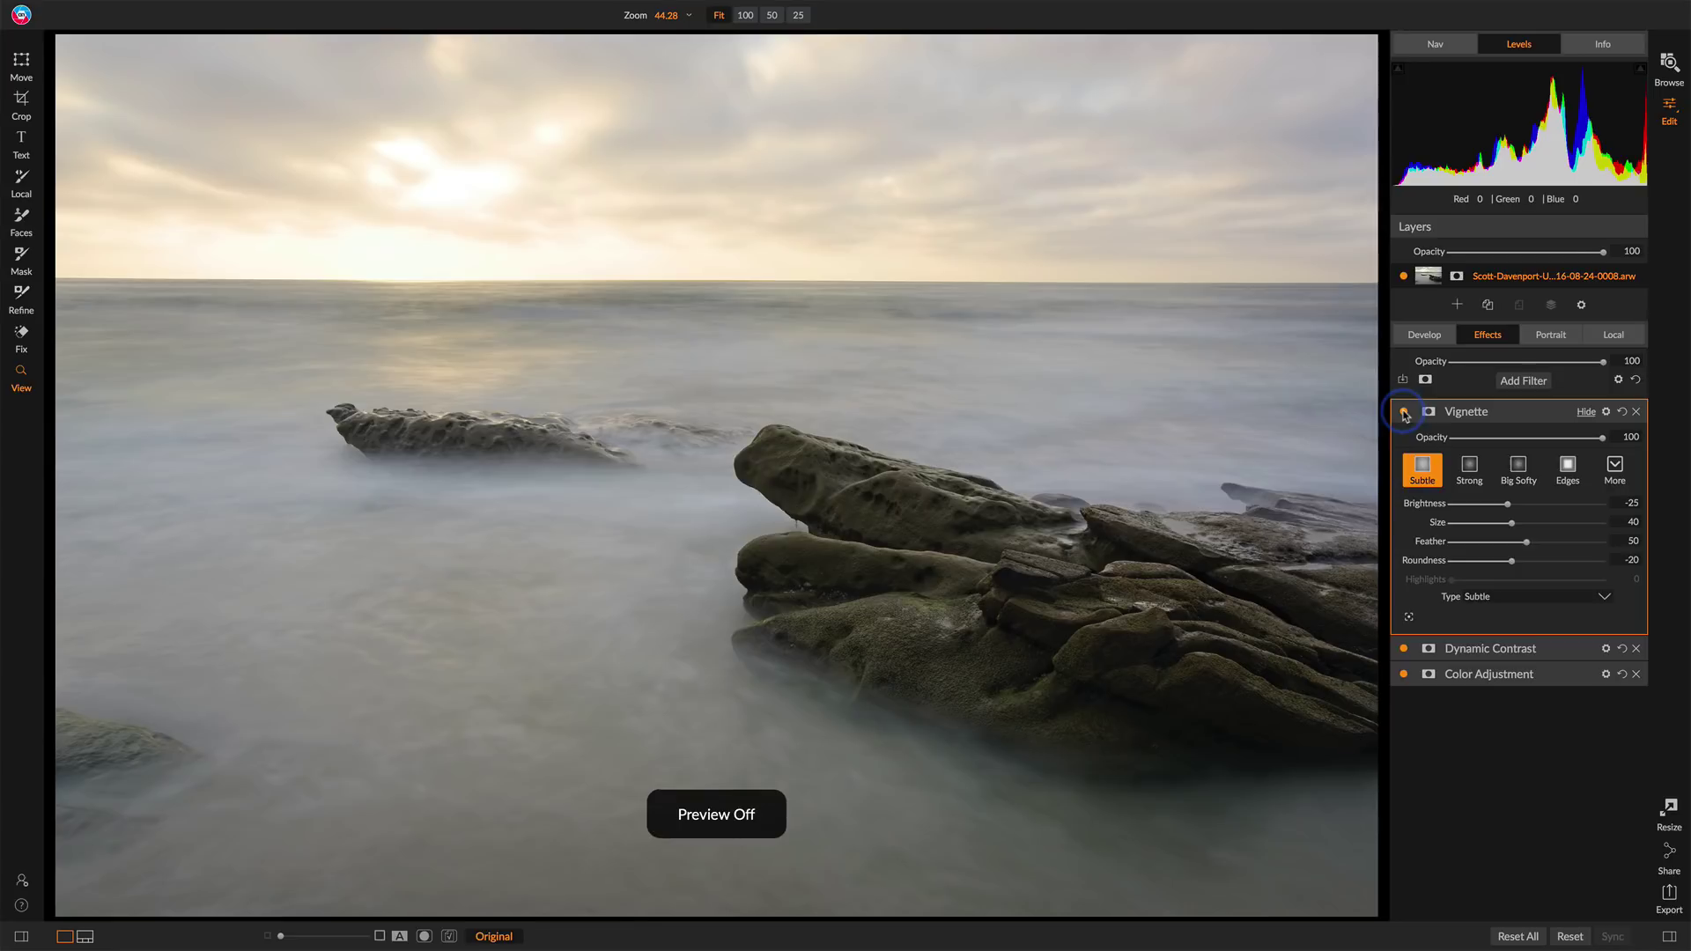
{"action": "key", "text": "p"}
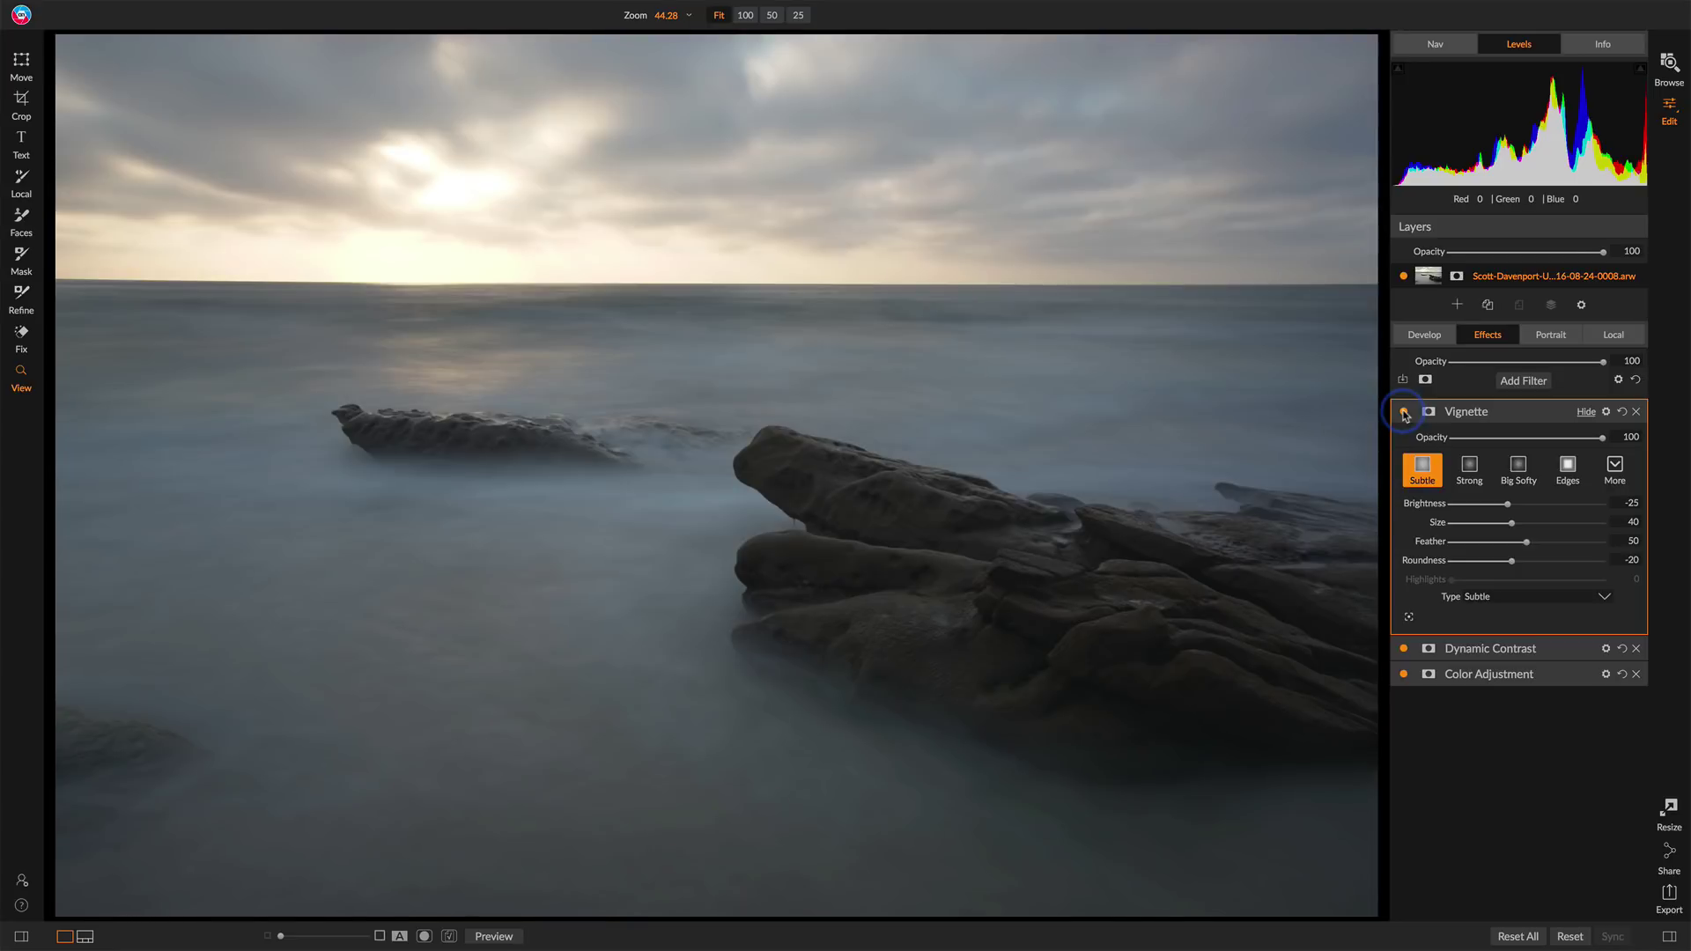